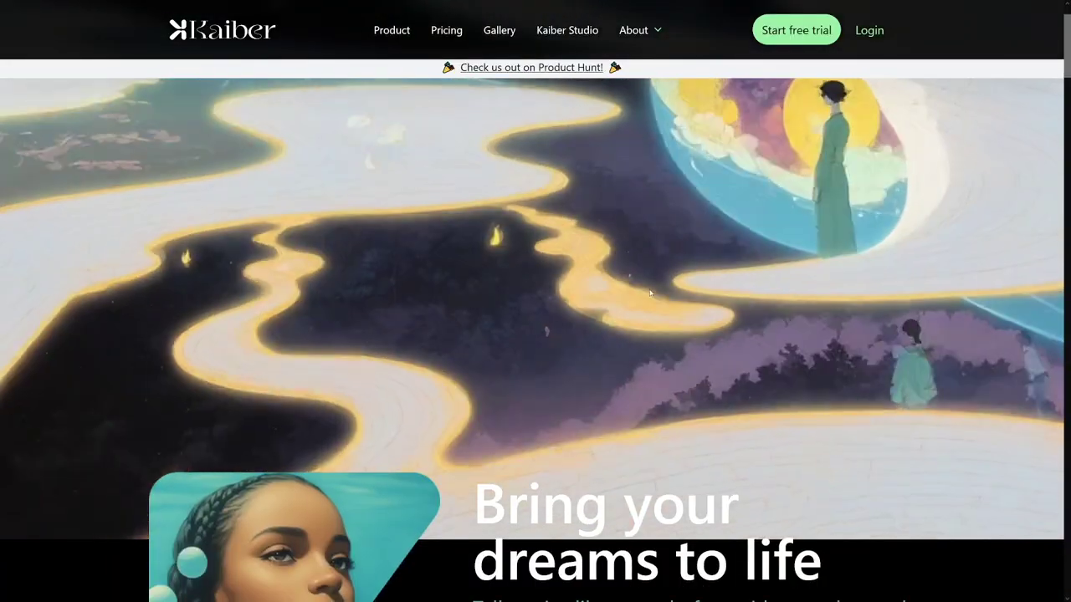
# Step: Browse the Kaiber homepage, start the free trial, and begin a new video
pyautogui.scroll(-4, 628, 300)
pyautogui.scroll(1, 649, 292)
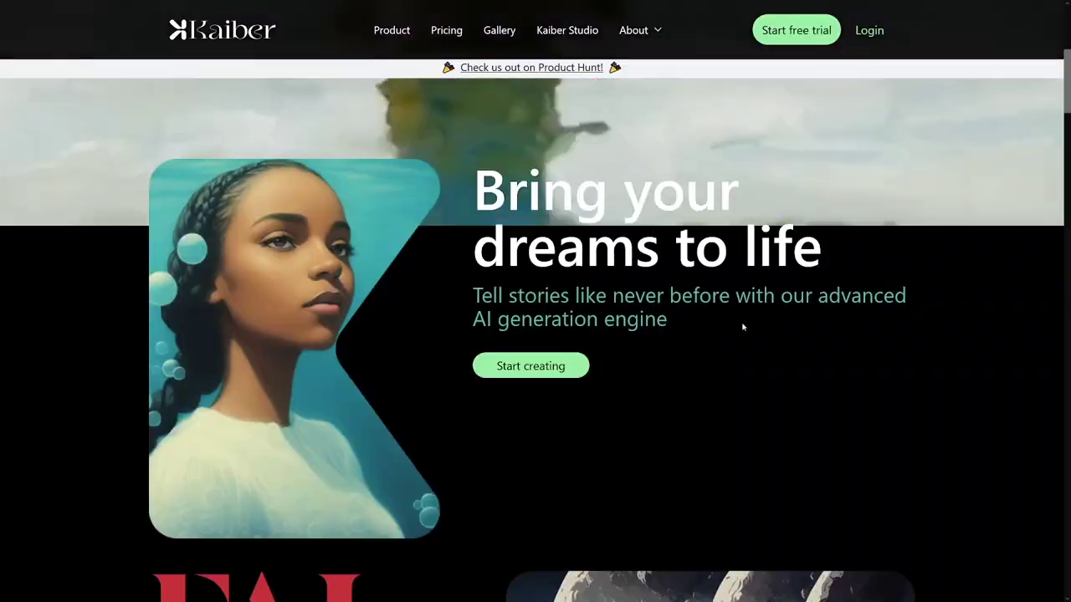
pyautogui.scroll(-1, 743, 327)
pyautogui.scroll(-6, 628, 309)
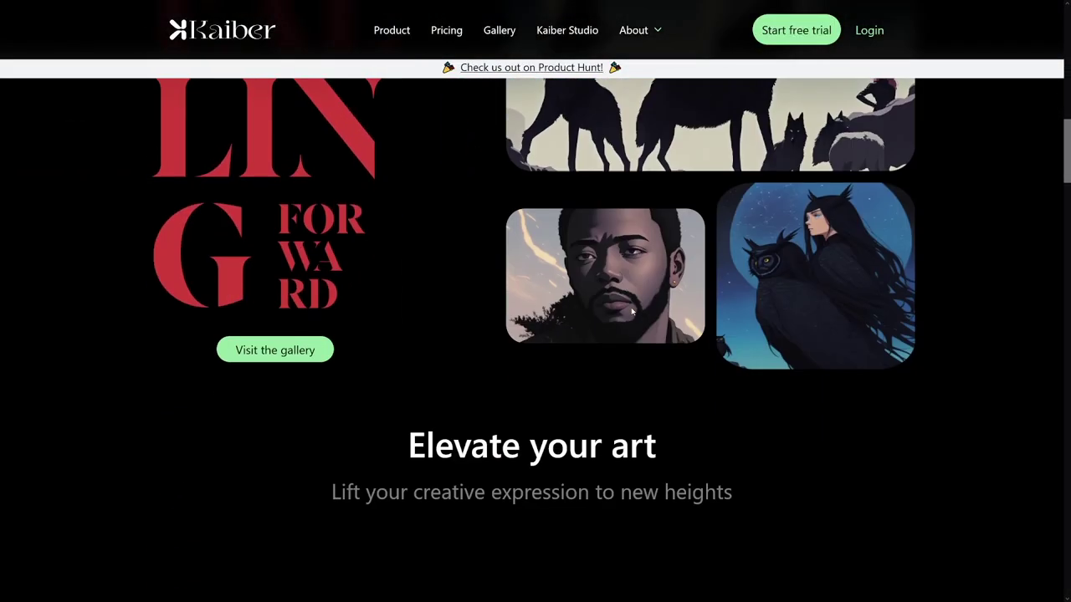
pyautogui.scroll(-7, 615, 335)
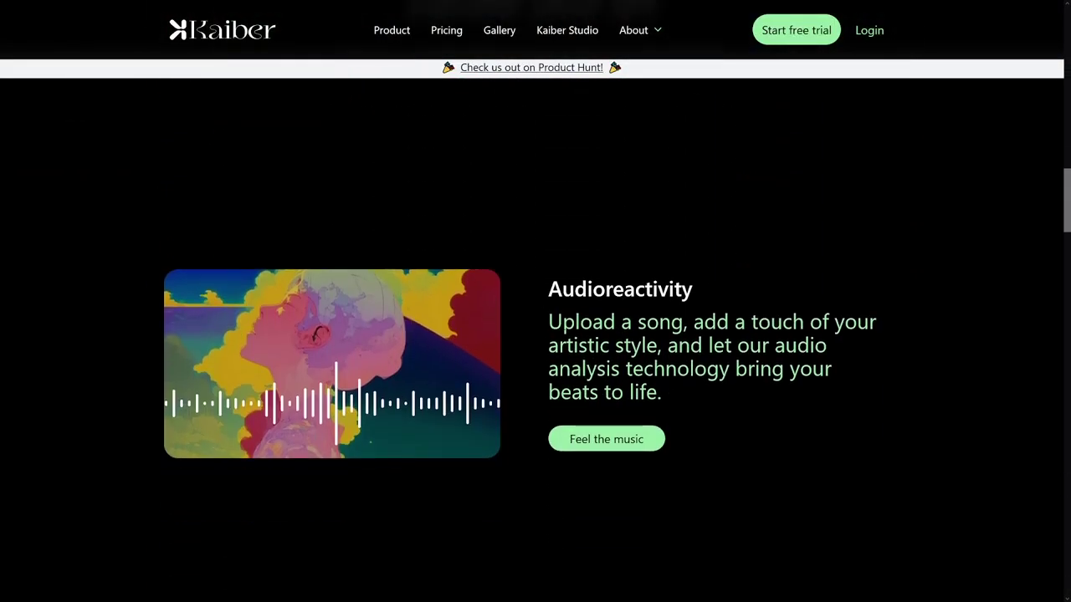
pyautogui.scroll(-6, 622, 297)
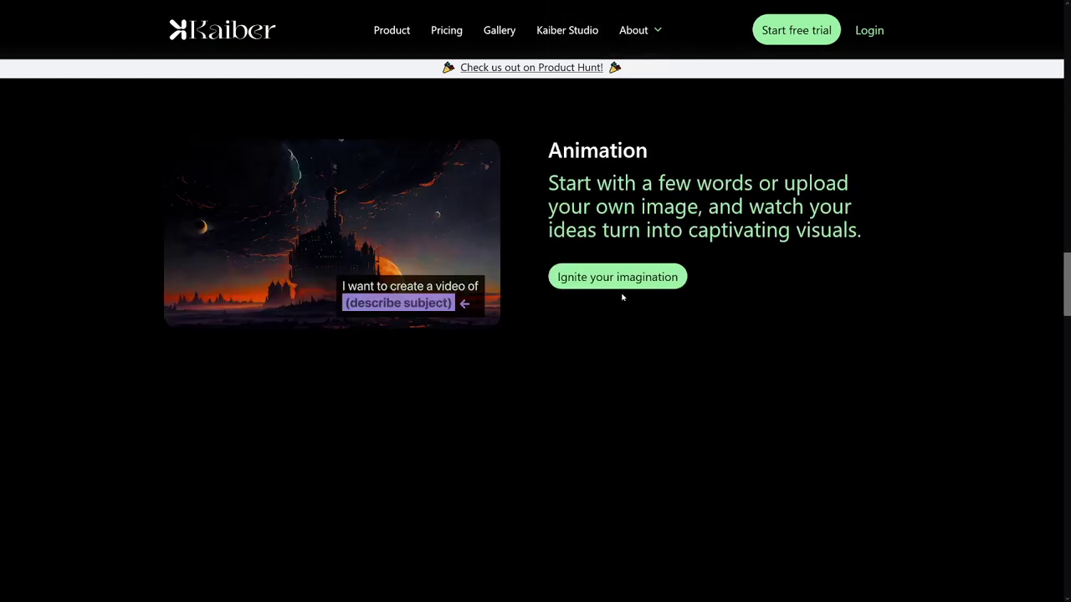
pyautogui.scroll(-5, 622, 297)
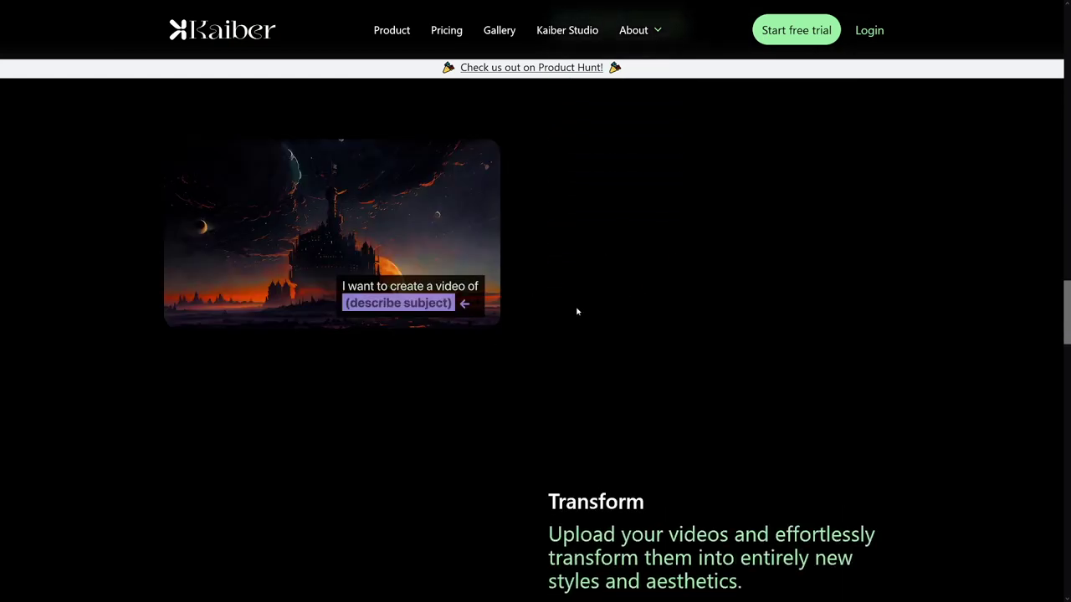
pyautogui.scroll(-3, 576, 311)
pyautogui.scroll(-8, 557, 270)
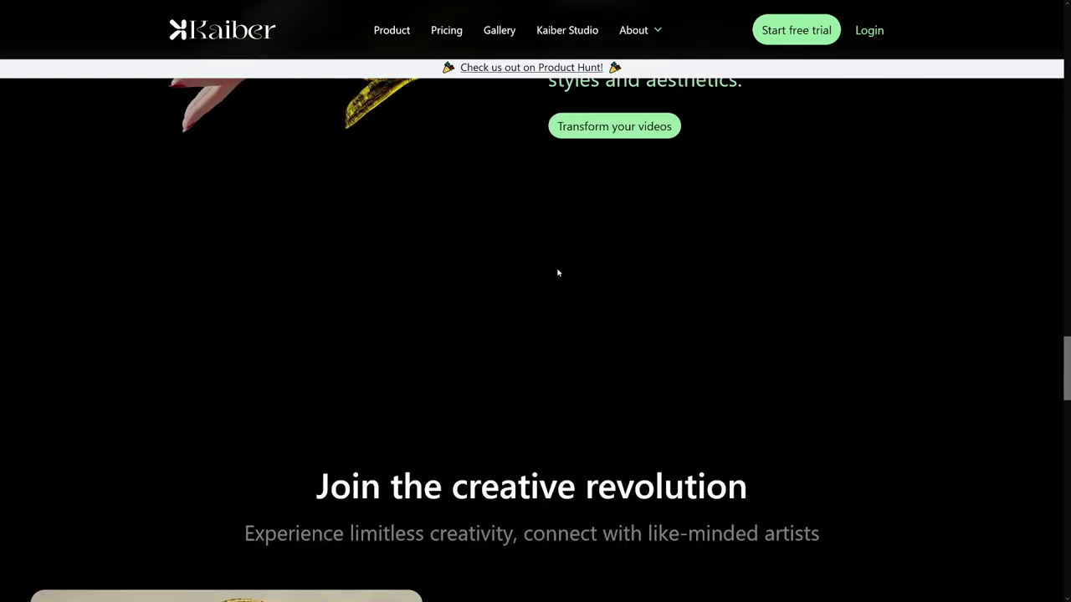
pyautogui.scroll(1, 864, 412)
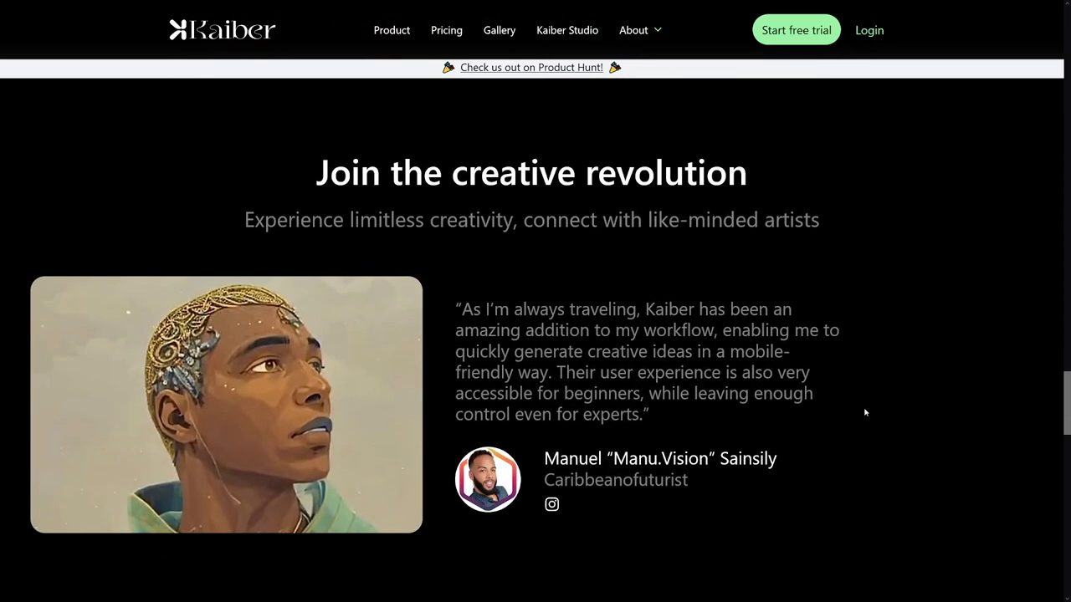
pyautogui.moveTo(1066, 393); pyautogui.dragTo(1067, 25)
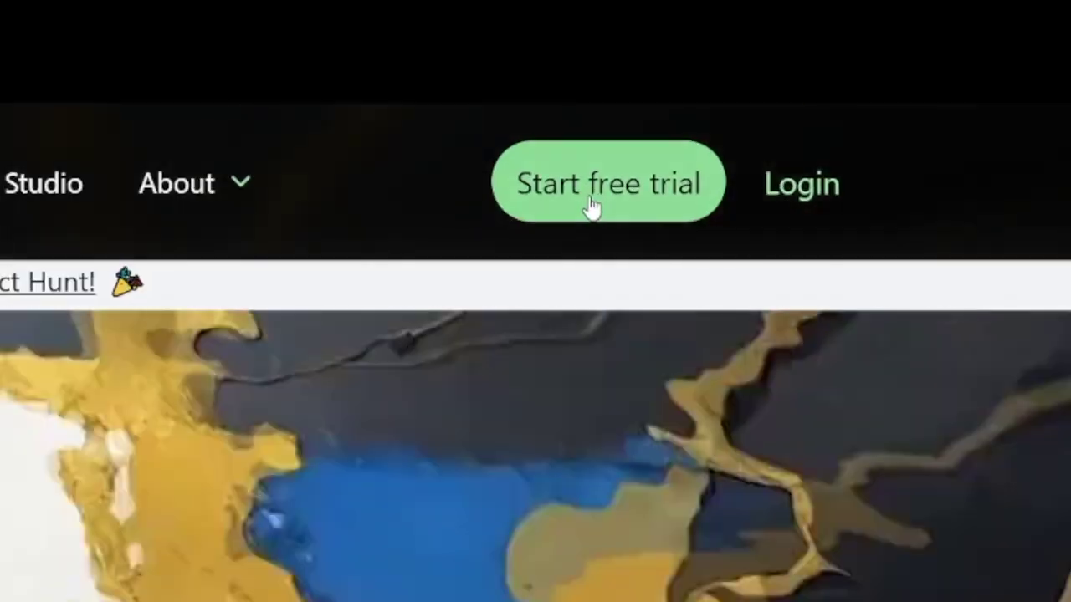
pyautogui.click(789, 39)
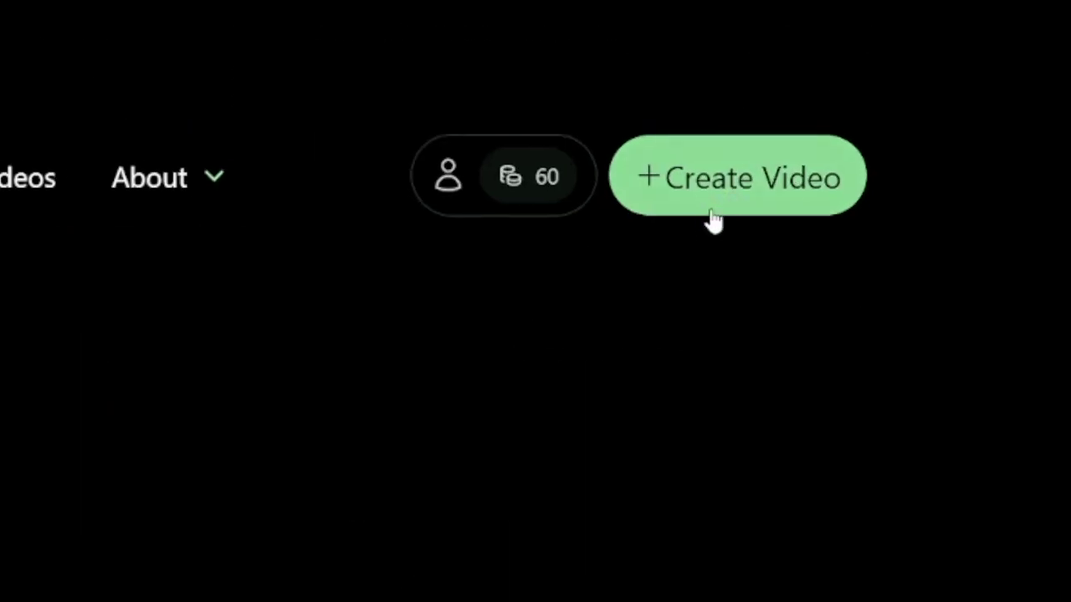
pyautogui.click(729, 209)
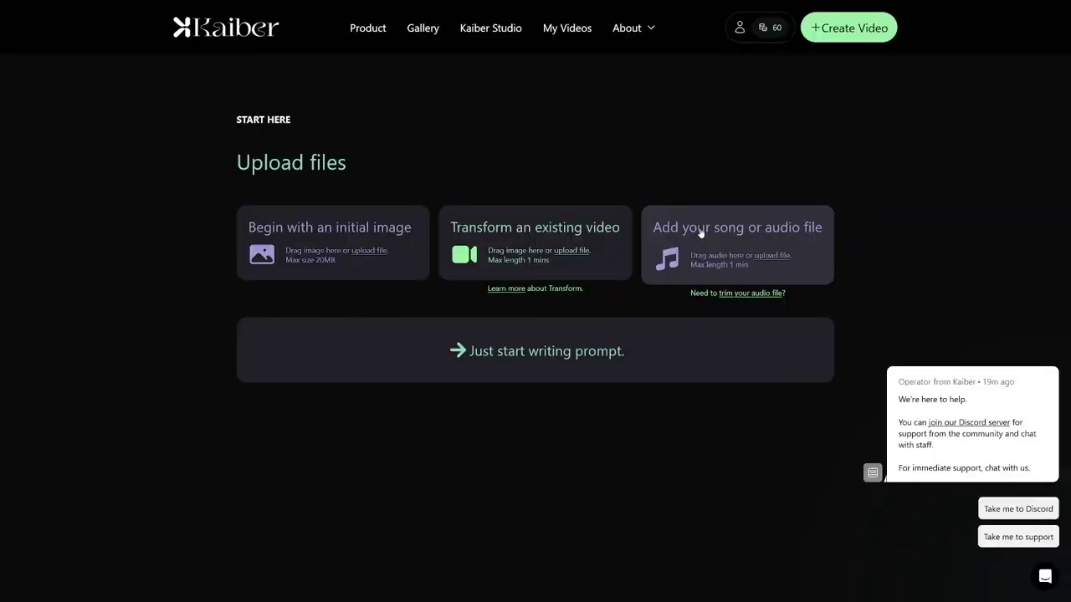
# Step: Start from a written prompt with the subject 'poor man becoming wealthy'
pyautogui.click(532, 353)
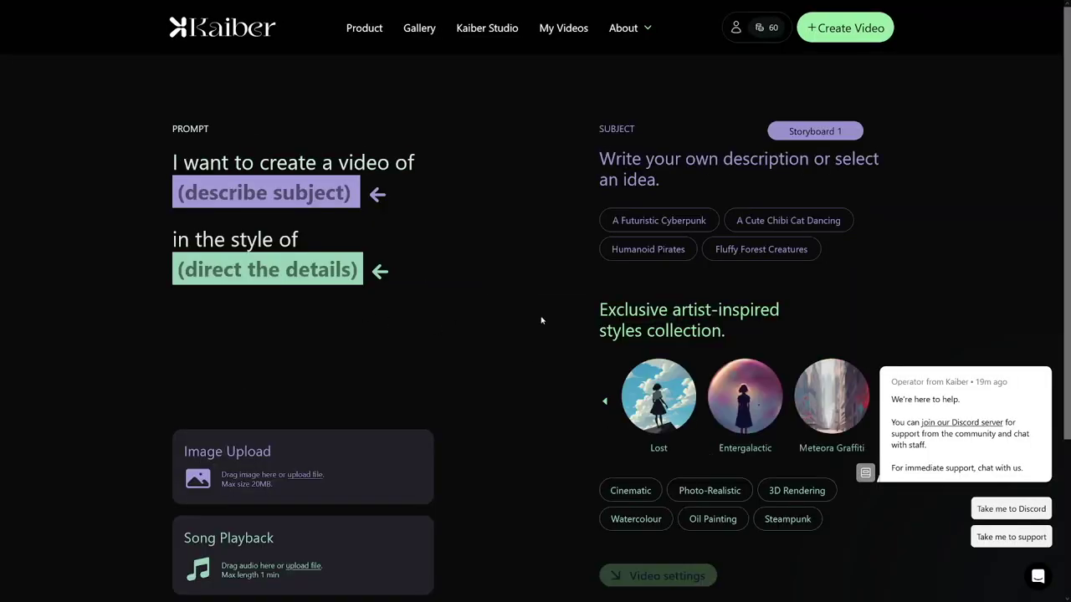
pyautogui.scroll(-3, 473, 196)
pyautogui.scroll(3, 494, 332)
pyautogui.click(174, 194)
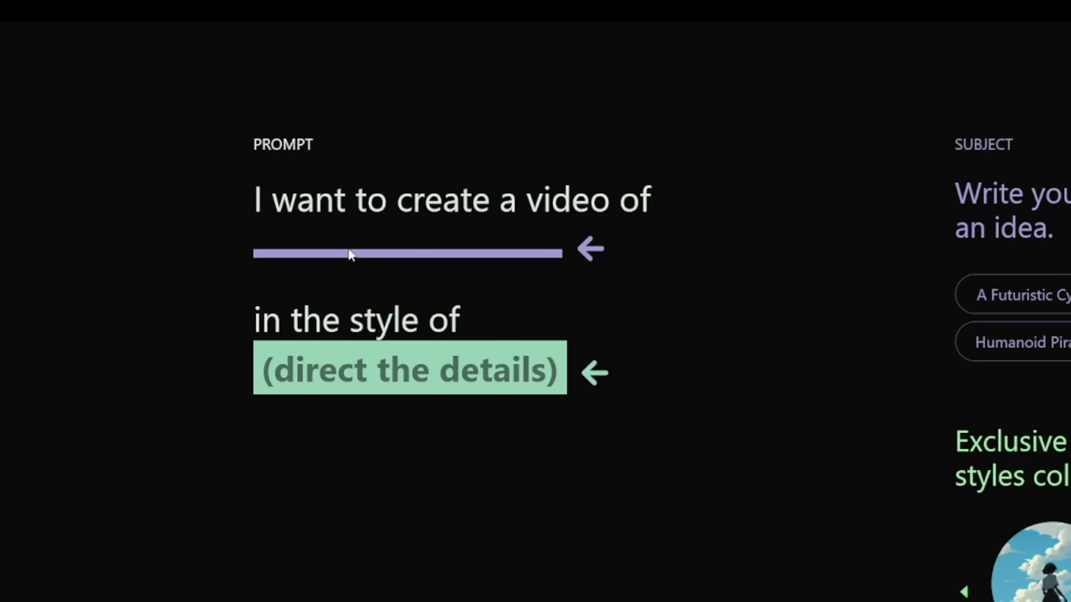
pyautogui.write('poor man becoming w')
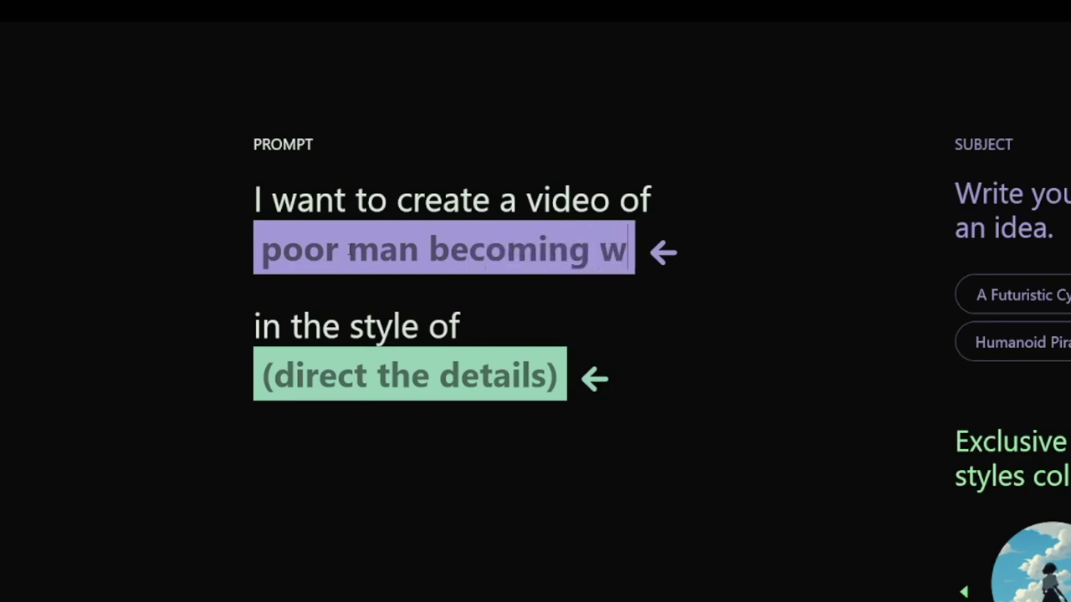
pyautogui.write('hy')
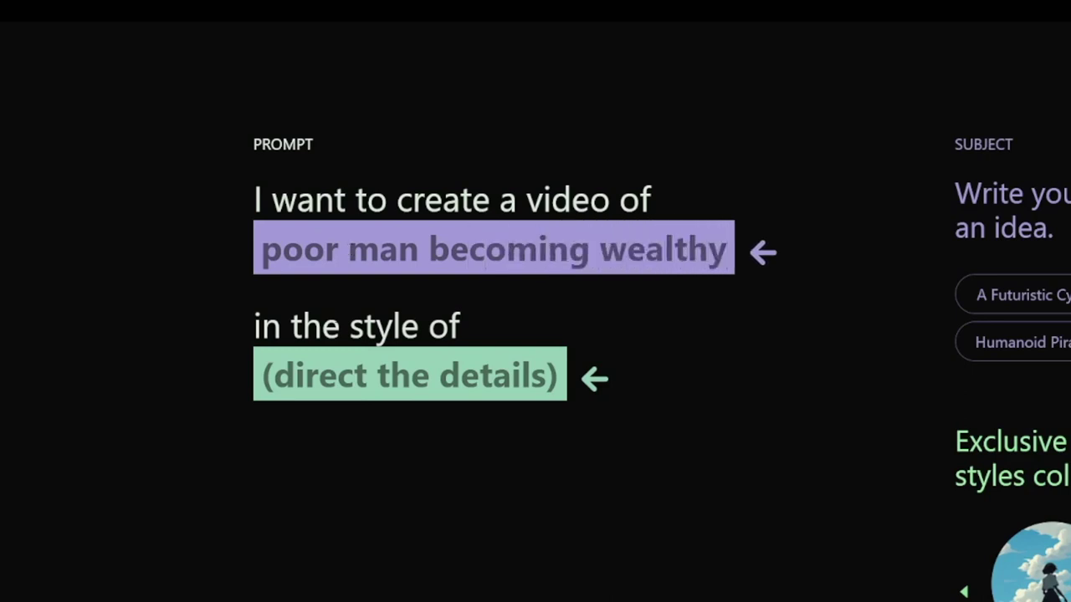
# Step: Begin the style description as '3d, render, hyper detail'
pyautogui.moveTo(255, 326); pyautogui.dragTo(471, 316)
pyautogui.click(471, 316)
pyautogui.click(458, 378)
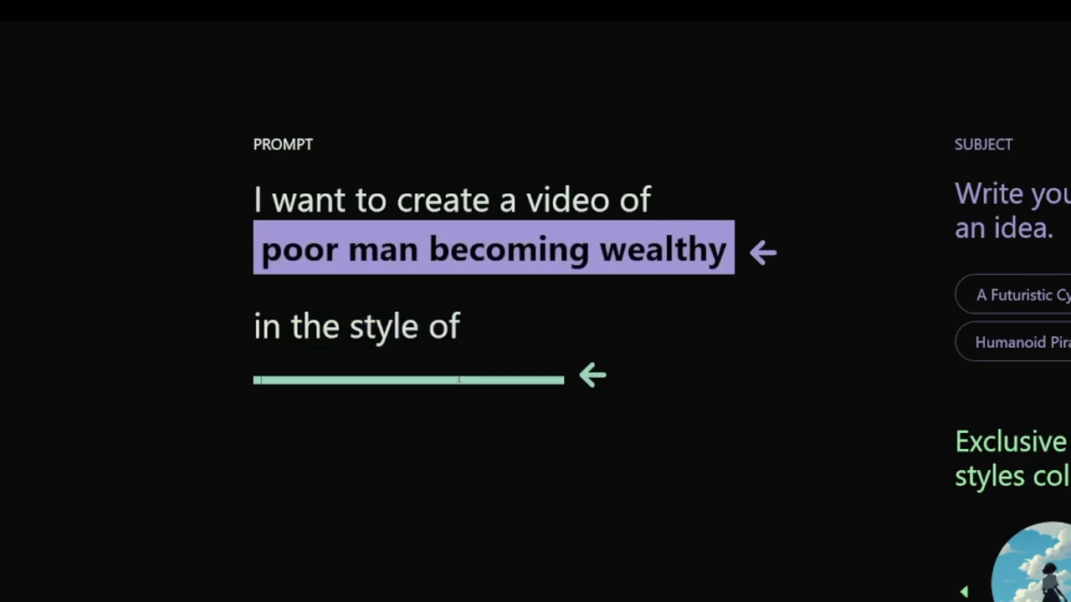
pyautogui.write('3d, render, hy')
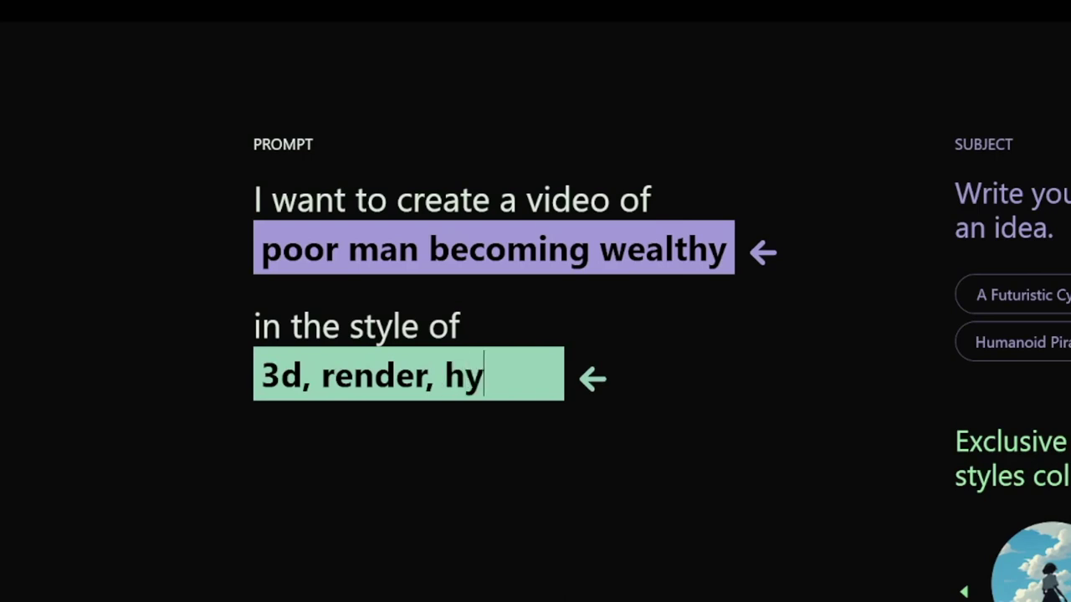
pyautogui.write('per detail')
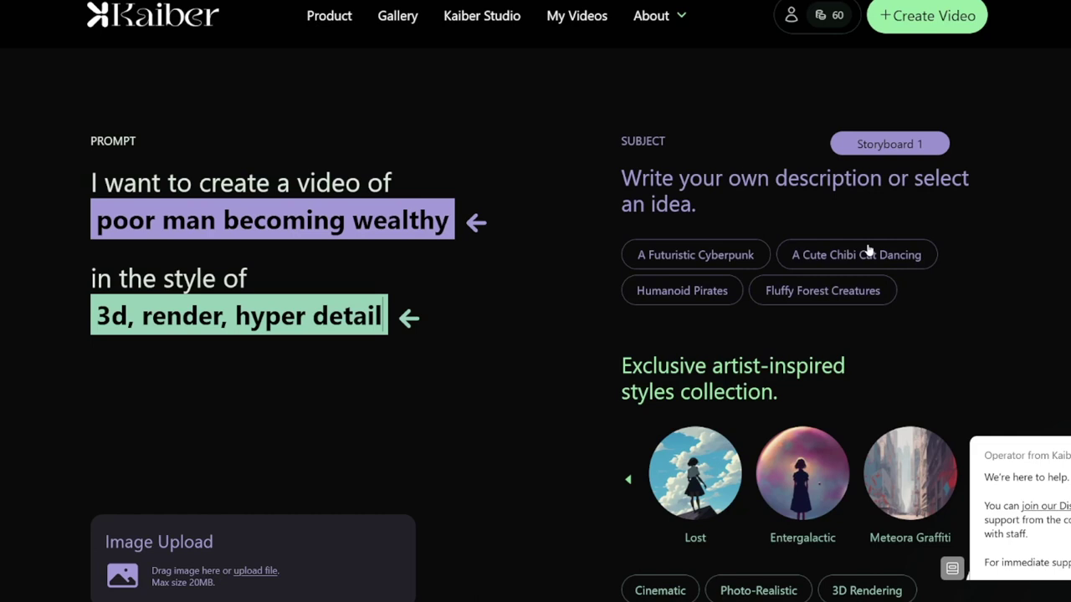
# Step: Swap the subject to the 'Fluffy Forest Creatures' idea
pyautogui.click(848, 293)
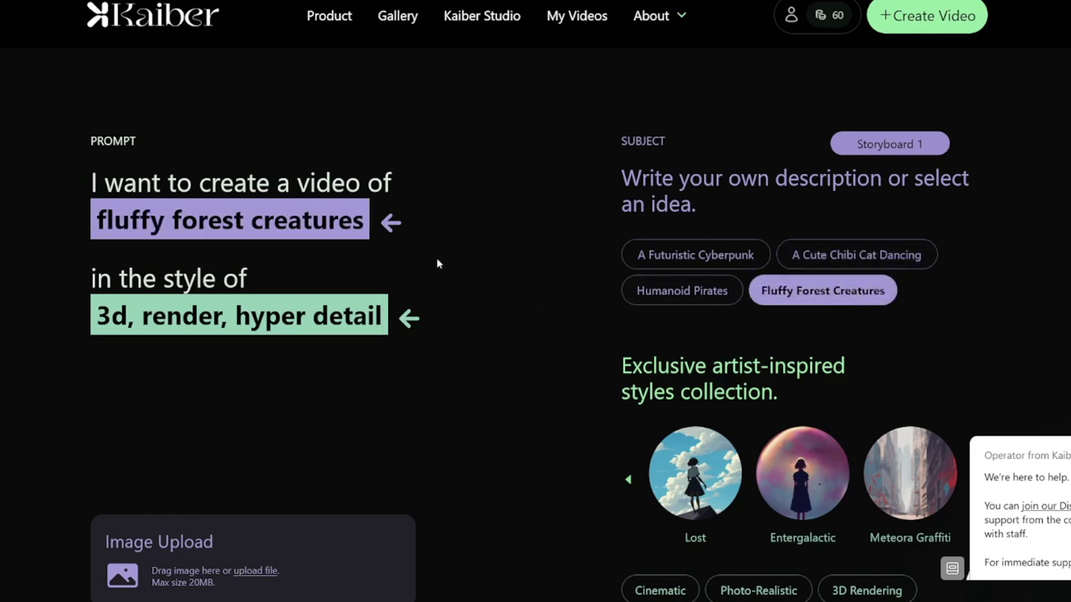
# Step: Restore the subject 'poor man becoming wealthy' and apply the 3D Rendering style
pyautogui.moveTo(365, 221); pyautogui.dragTo(129, 221)
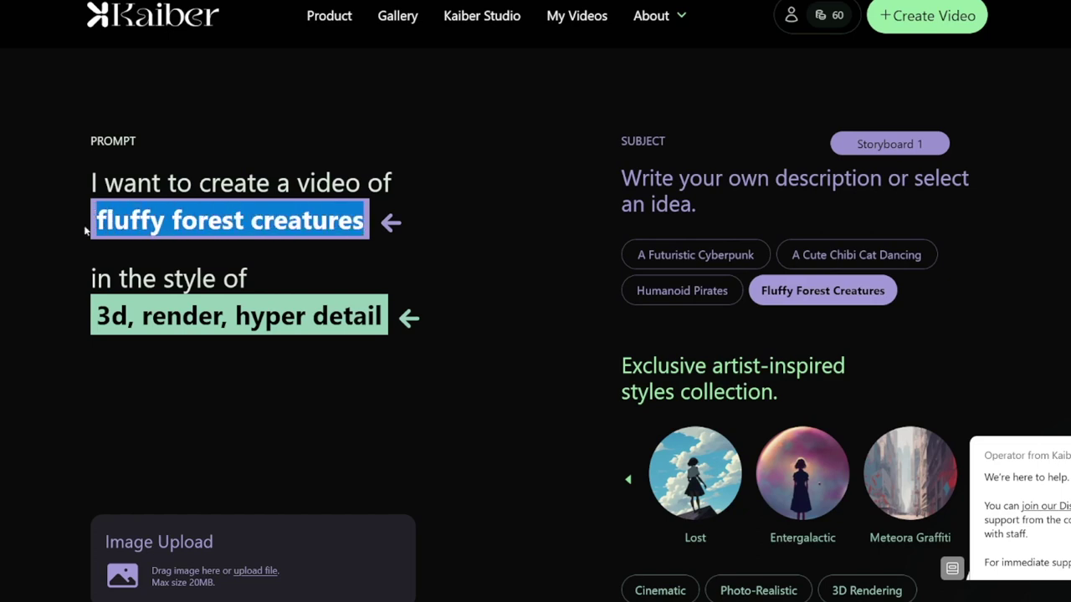
pyautogui.write('man')
pyautogui.hotkey('ctrl', 'a')
pyautogui.write('poor man becoming wealth')
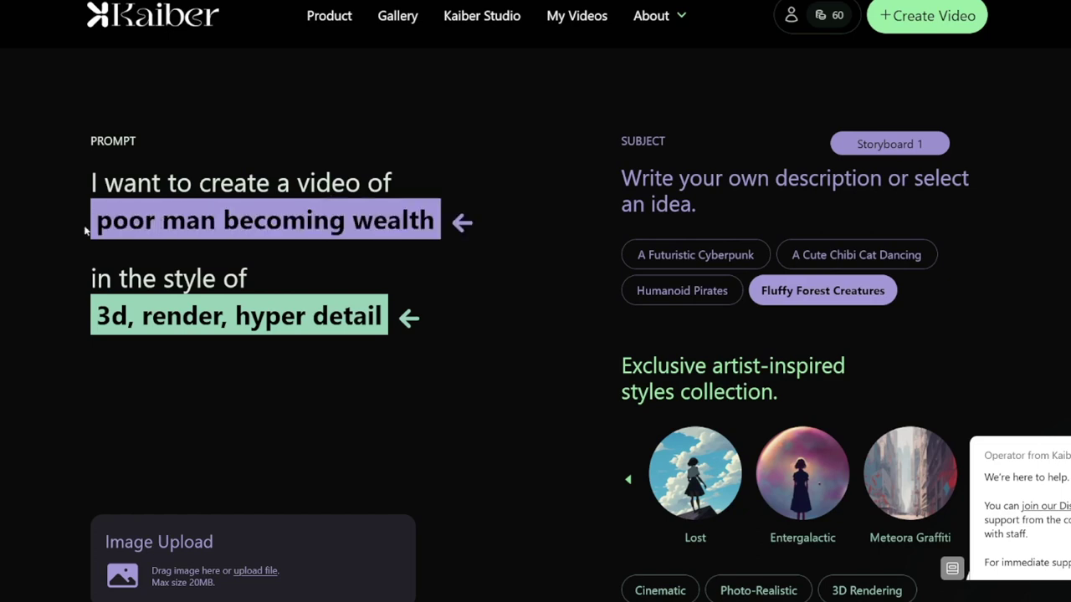
pyautogui.scroll(-2, 640, 312)
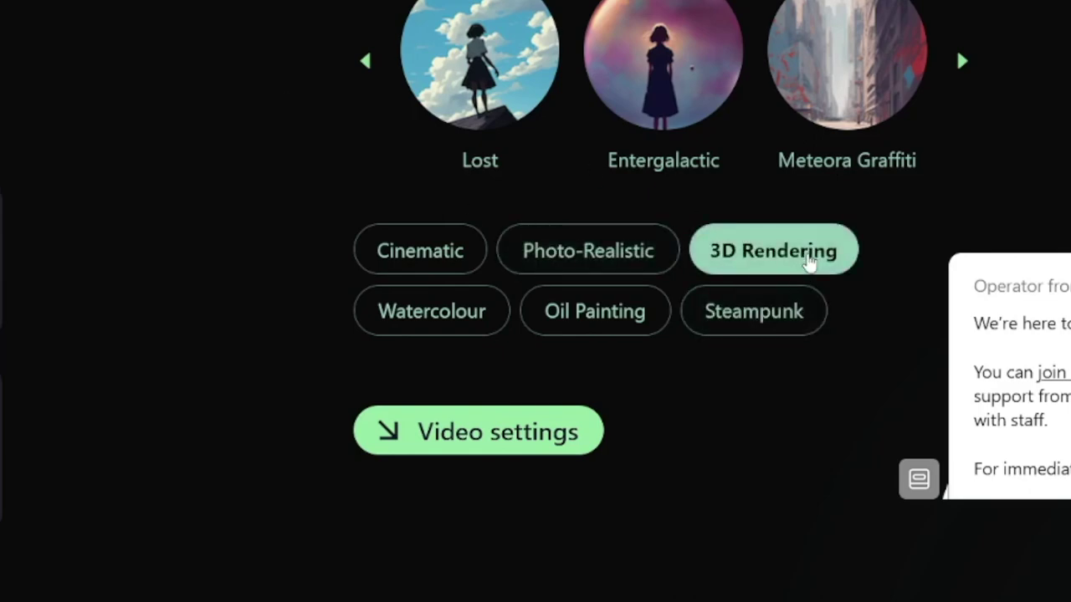
pyautogui.click(808, 261)
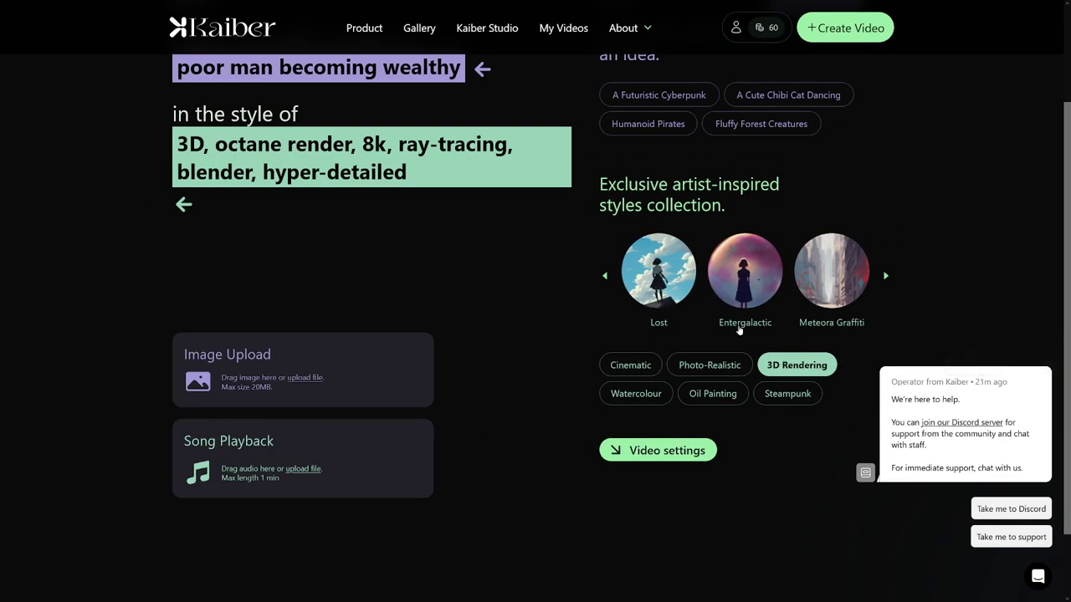
# Step: Set the video to 16:9 landscape with a 0:10 duration, costing 10 credits
pyautogui.scroll(-2, 766, 369)
pyautogui.click(654, 371)
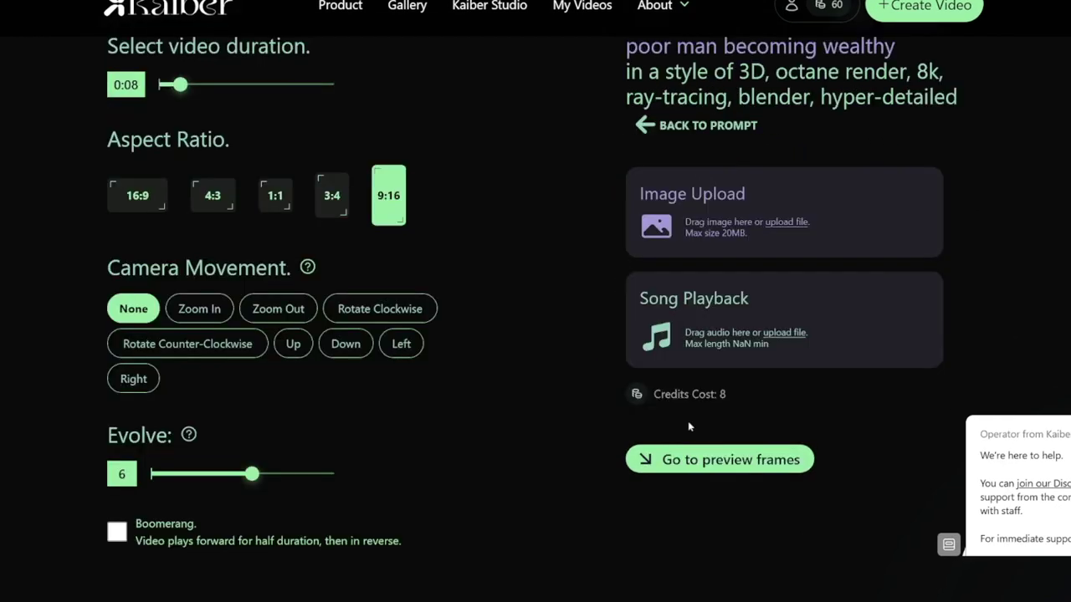
pyautogui.scroll(2, 385, 410)
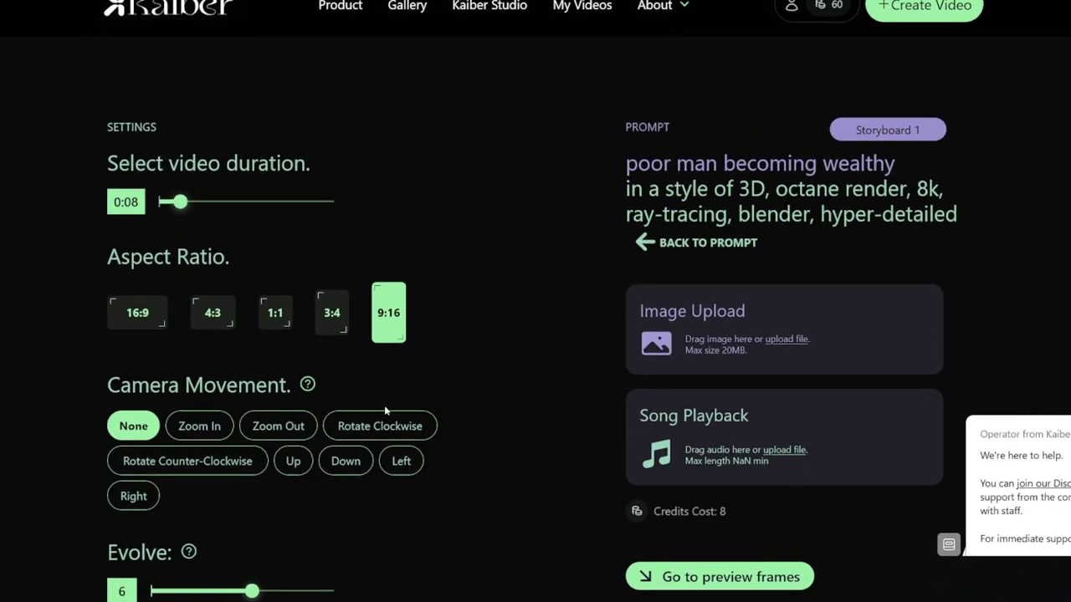
pyautogui.click(147, 319)
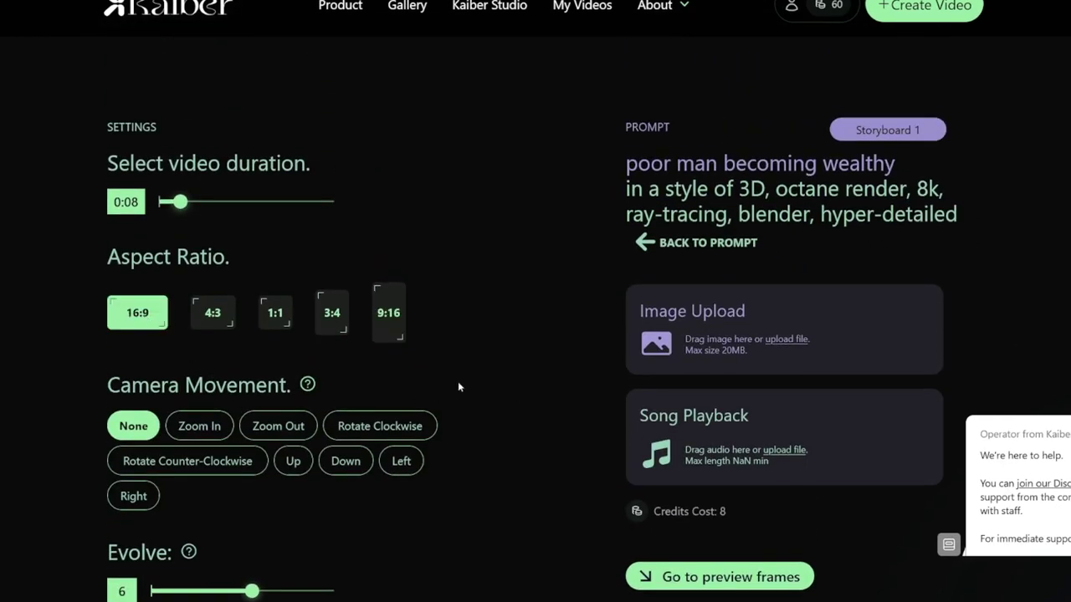
pyautogui.click(392, 322)
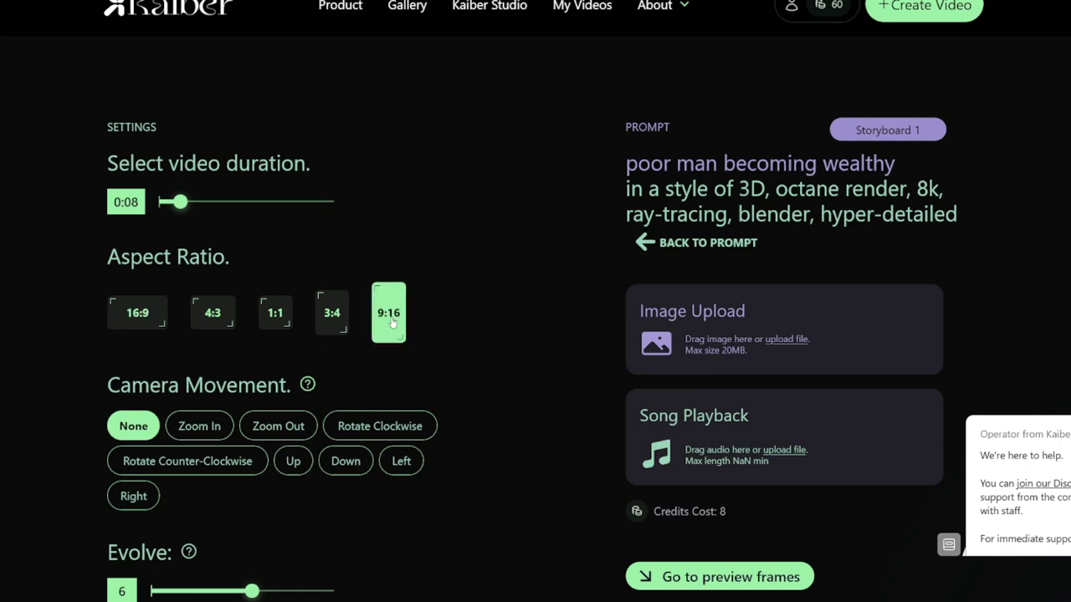
pyautogui.click(147, 319)
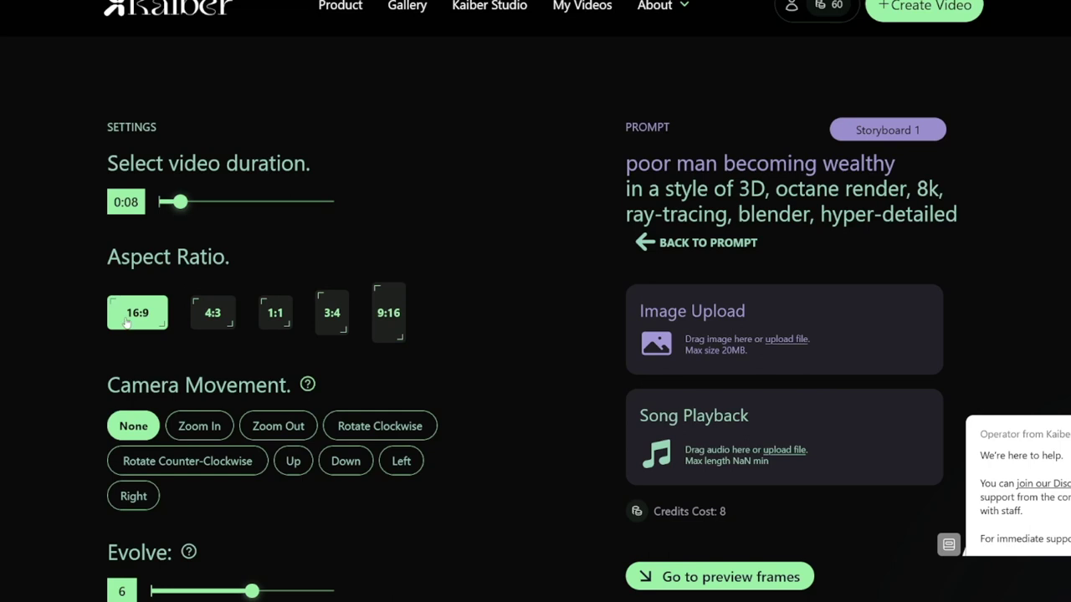
pyautogui.moveTo(230, 209); pyautogui.dragTo(189, 204)
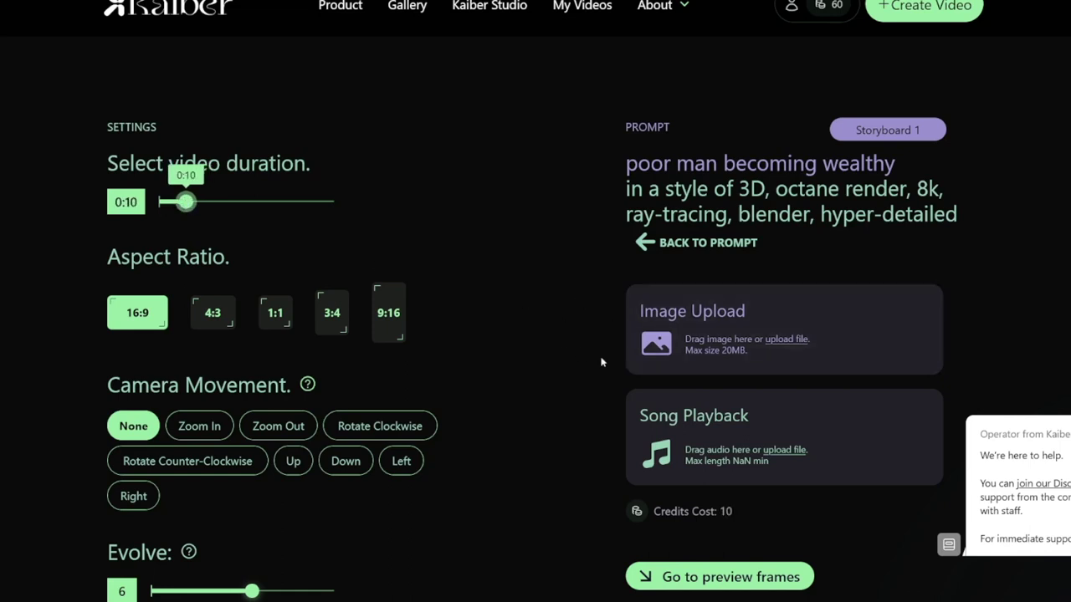
pyautogui.scroll(-2, 600, 358)
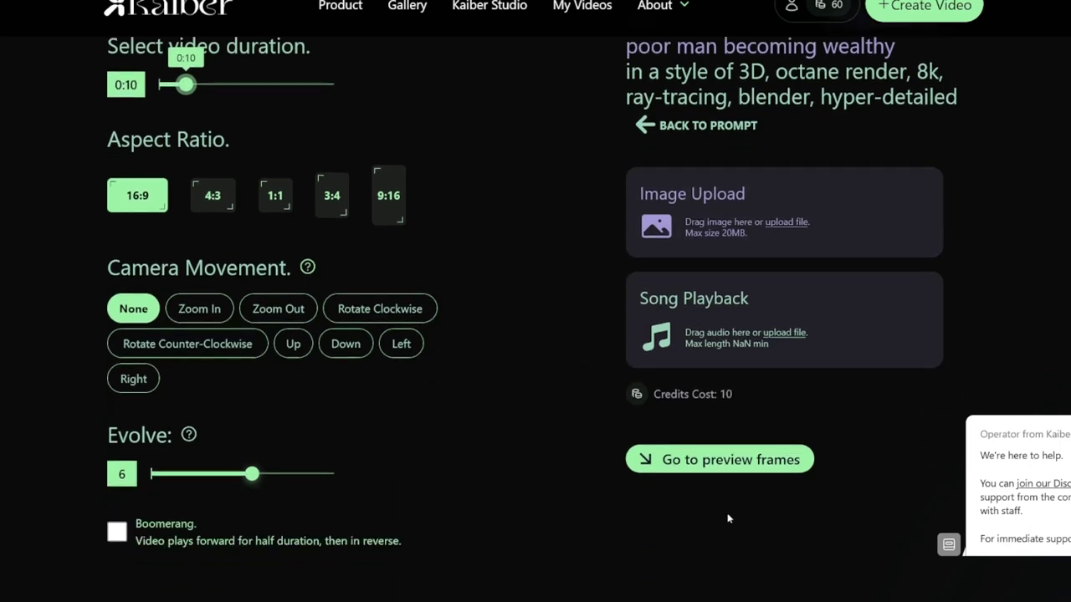
# Step: Generate the preview frames and dismiss the support chat popup
pyautogui.click(711, 464)
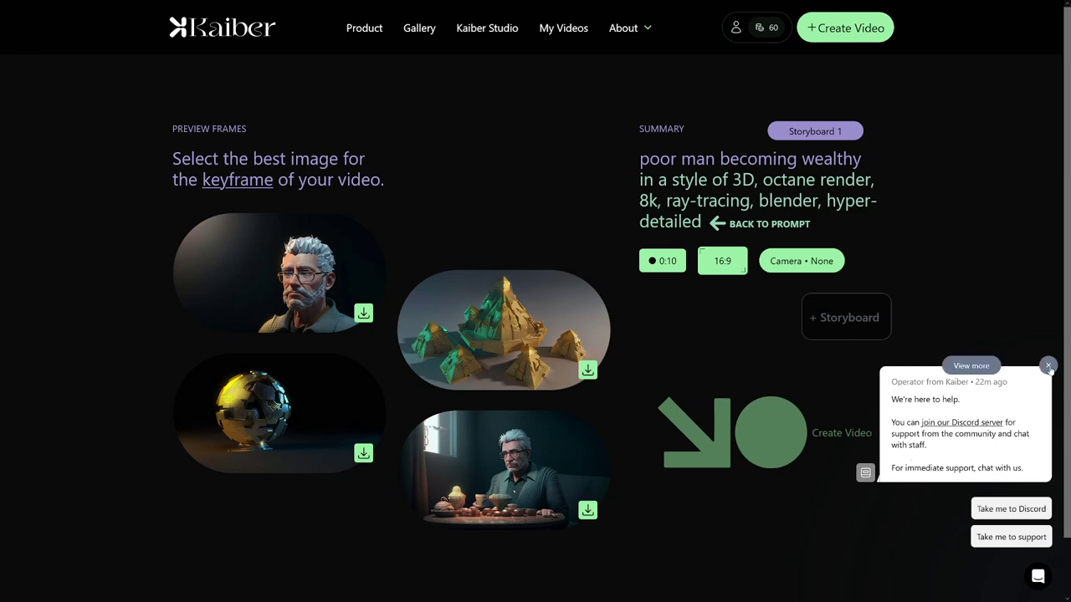
pyautogui.click(1048, 368)
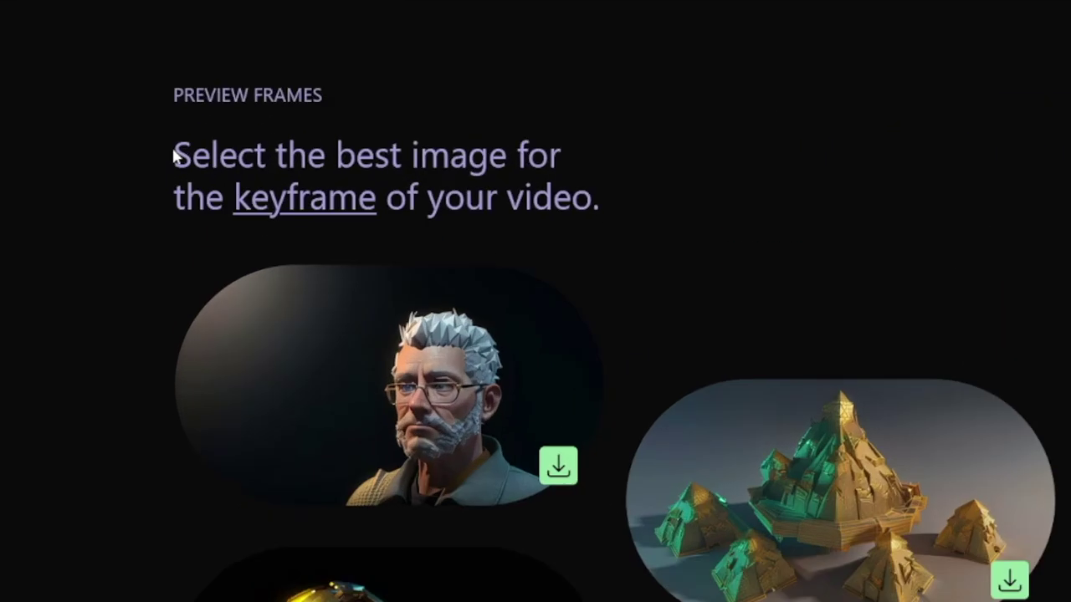
pyautogui.moveTo(287, 154); pyautogui.dragTo(327, 197)
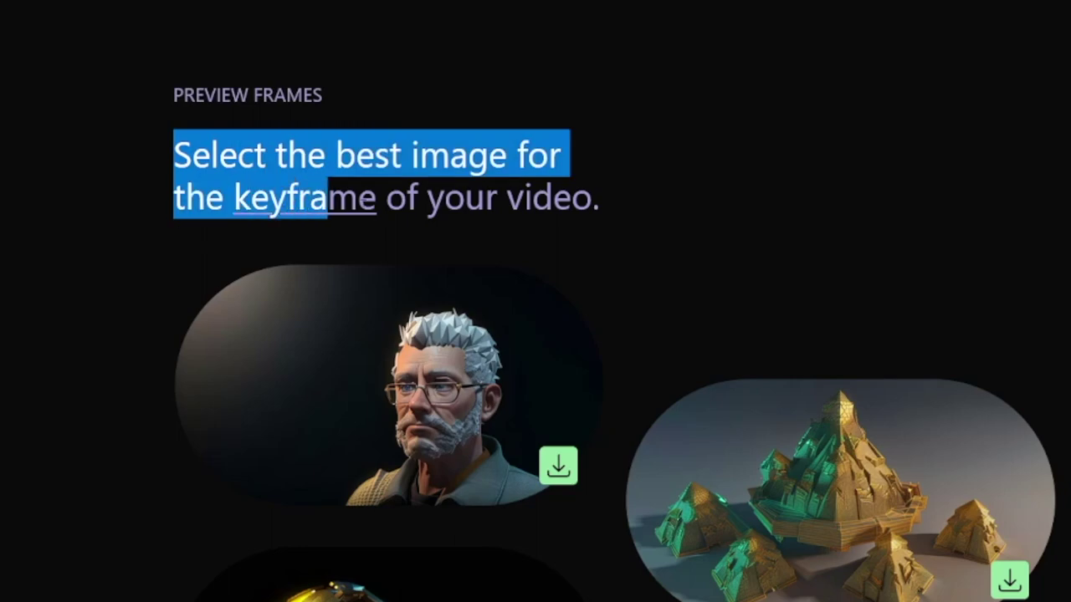
pyautogui.click(516, 170)
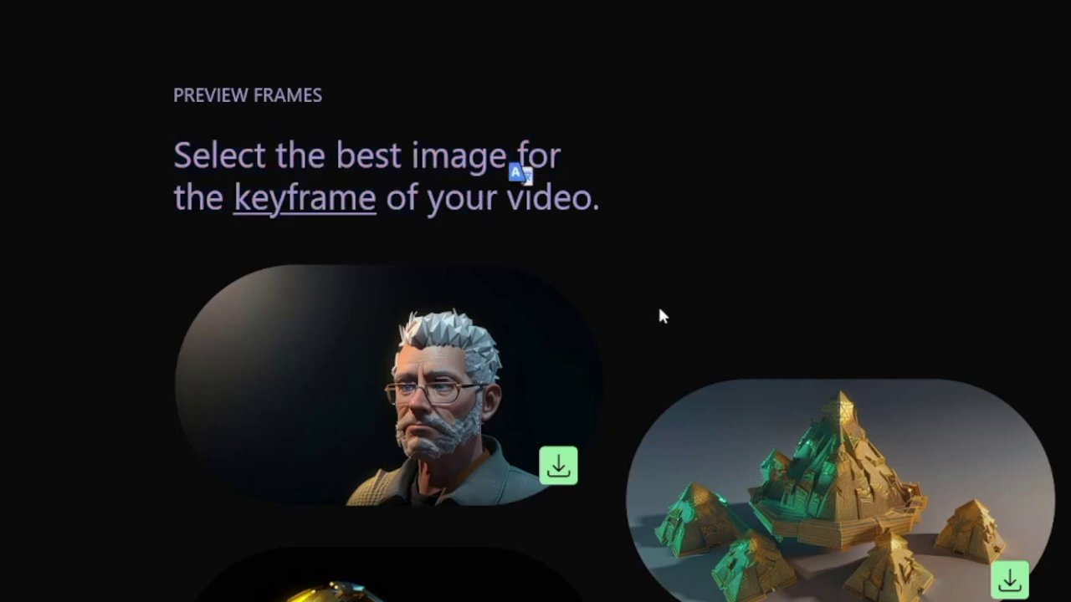
# Step: Choose the grey-haired man at the table as the keyframe and create the video
pyautogui.scroll(-2, 347, 268)
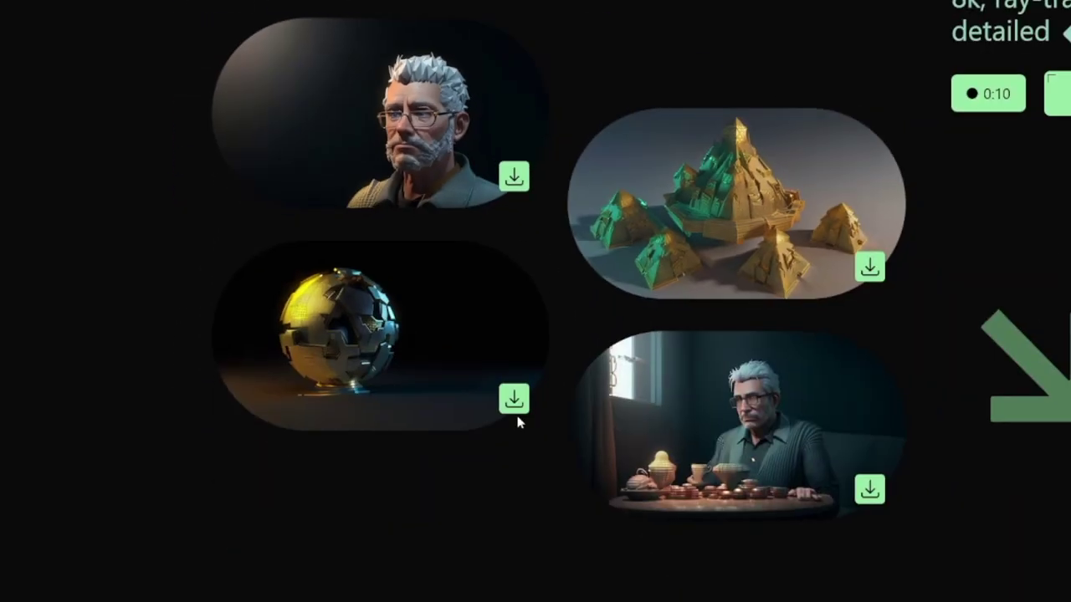
pyautogui.click(765, 436)
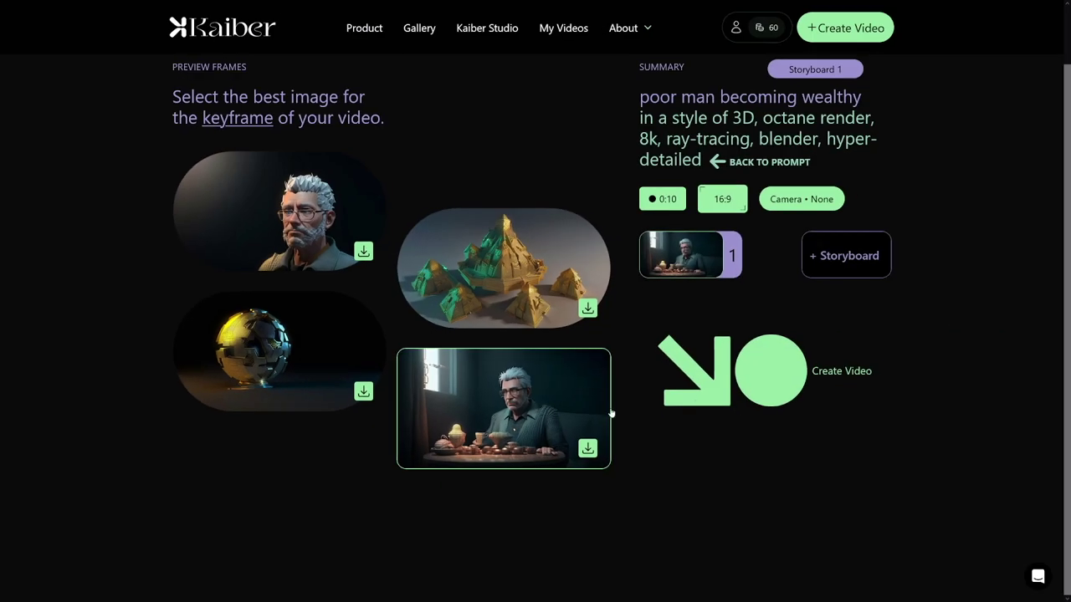
pyautogui.click(839, 373)
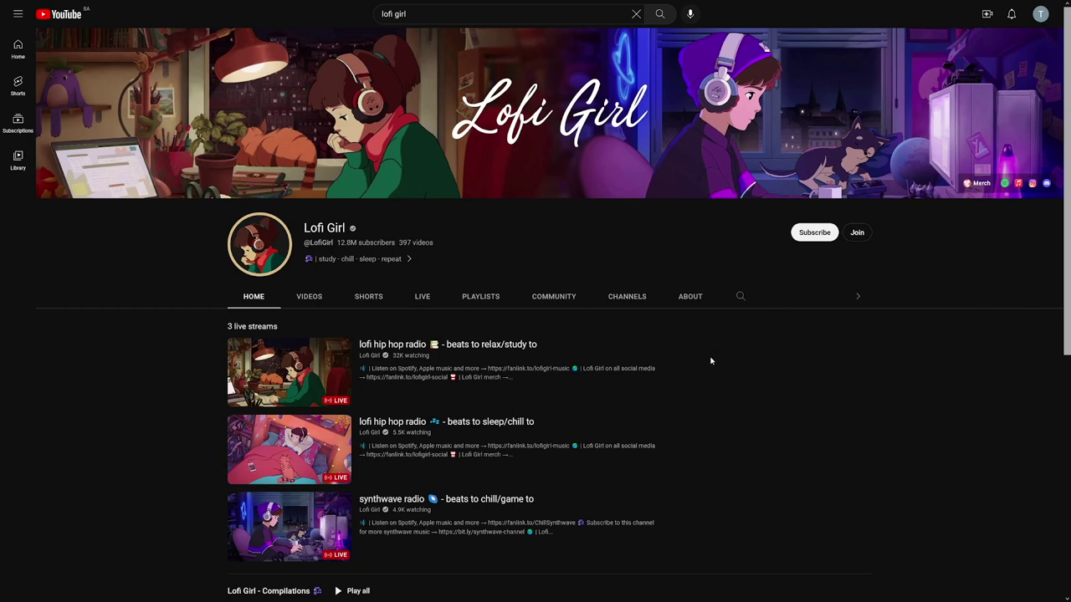
# Step: Open Lofi Girl's 'Blissful Dreams [sleep lofi]' from the channel's Videos list
pyautogui.scroll(-3, 693, 339)
pyautogui.scroll(1, 690, 338)
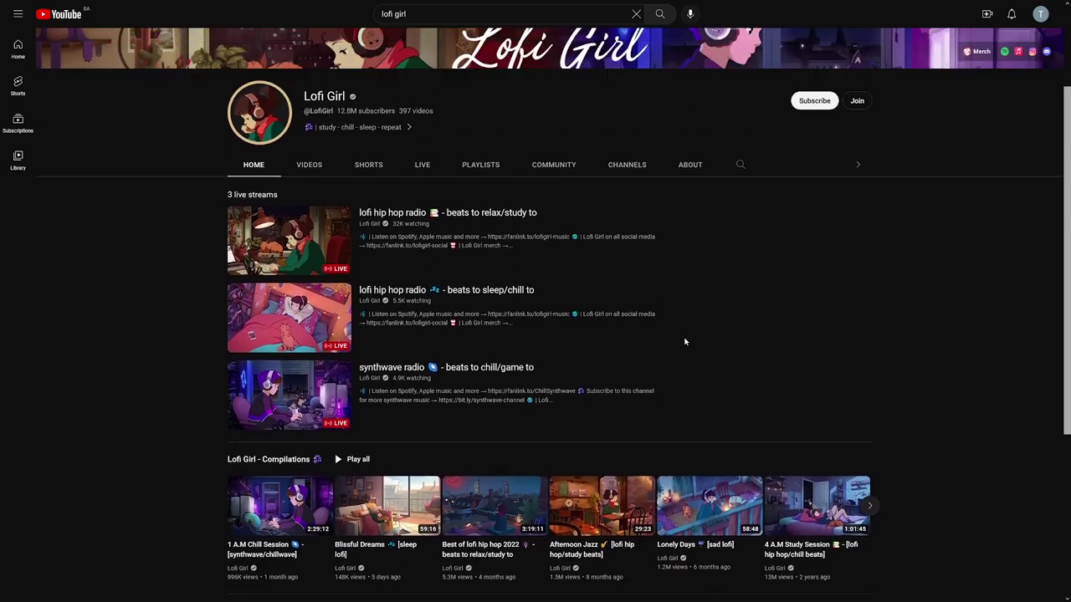
pyautogui.click(307, 193)
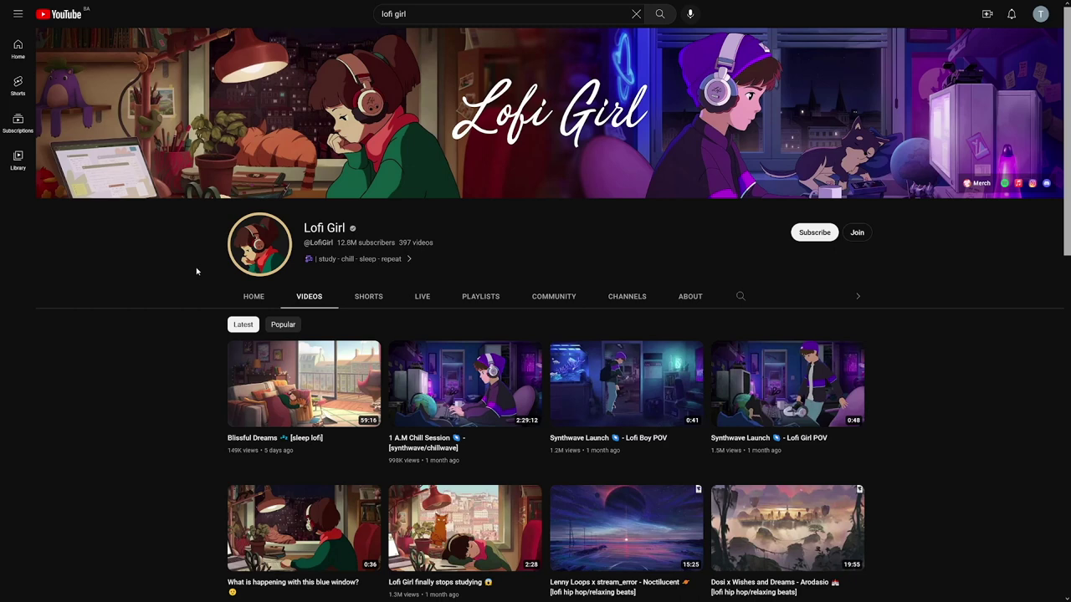
pyautogui.click(318, 376)
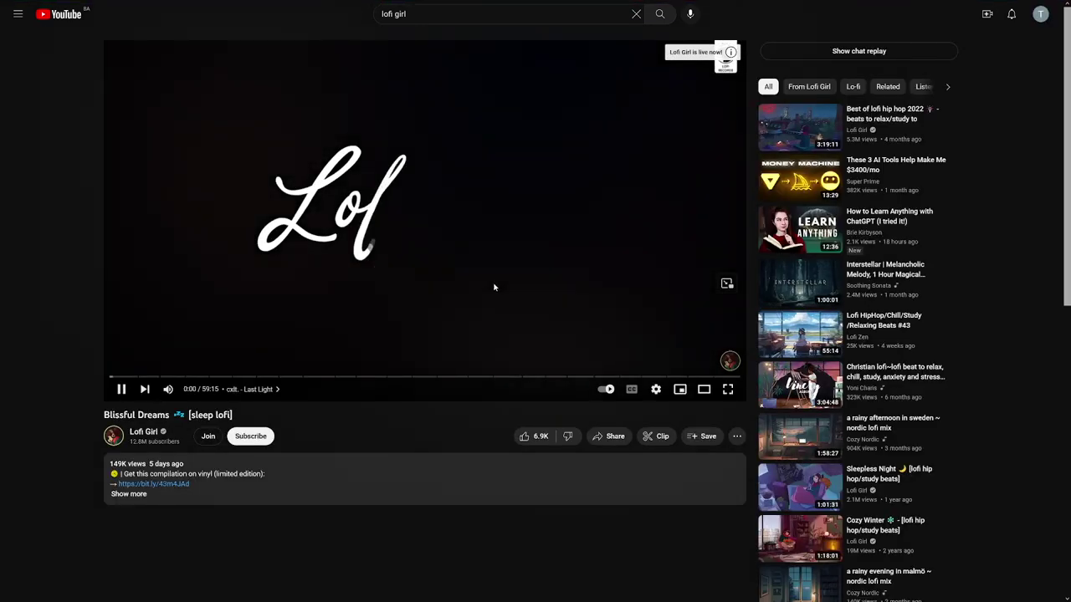
# Step: Seek the Blissful Dreams video ahead to 19:48
pyautogui.click(321, 376)
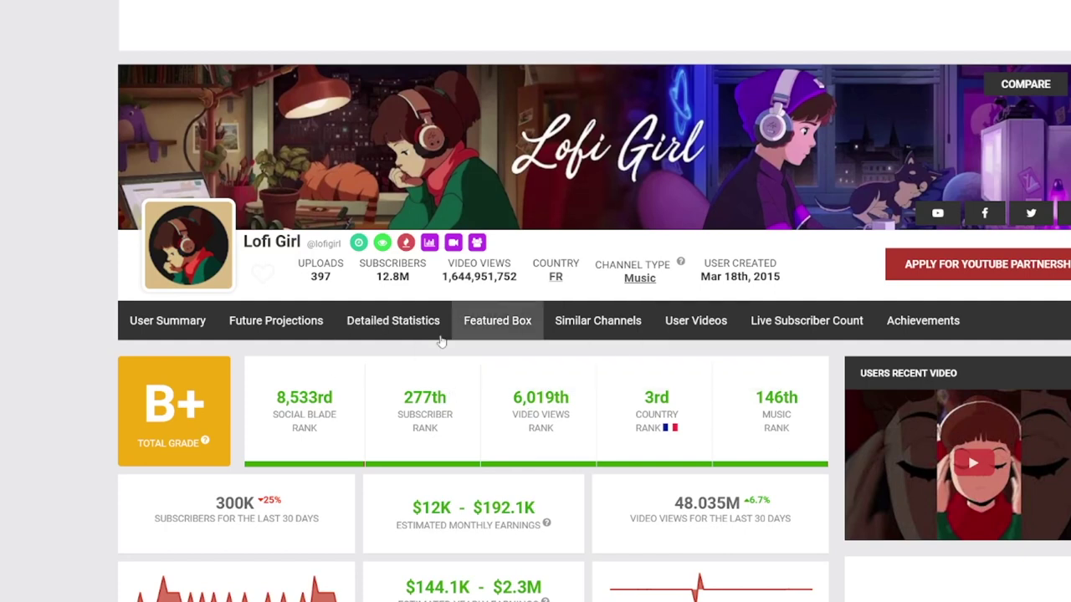
# Step: Scroll Lofi Girl's Social Blade stats down to the daily statistics table
pyautogui.scroll(-2, 558, 368)
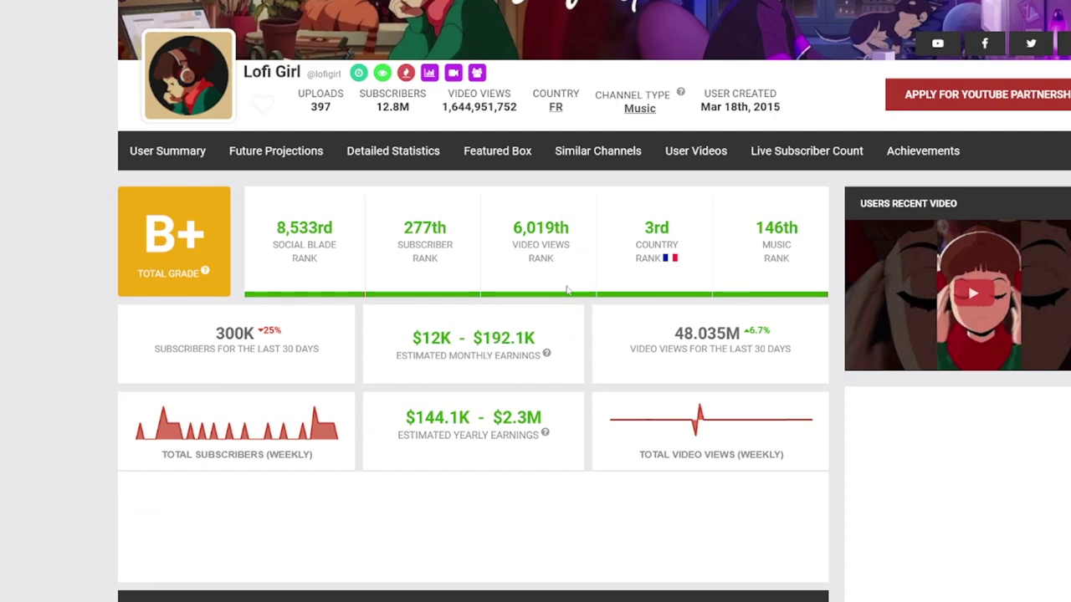
pyautogui.scroll(-5, 539, 368)
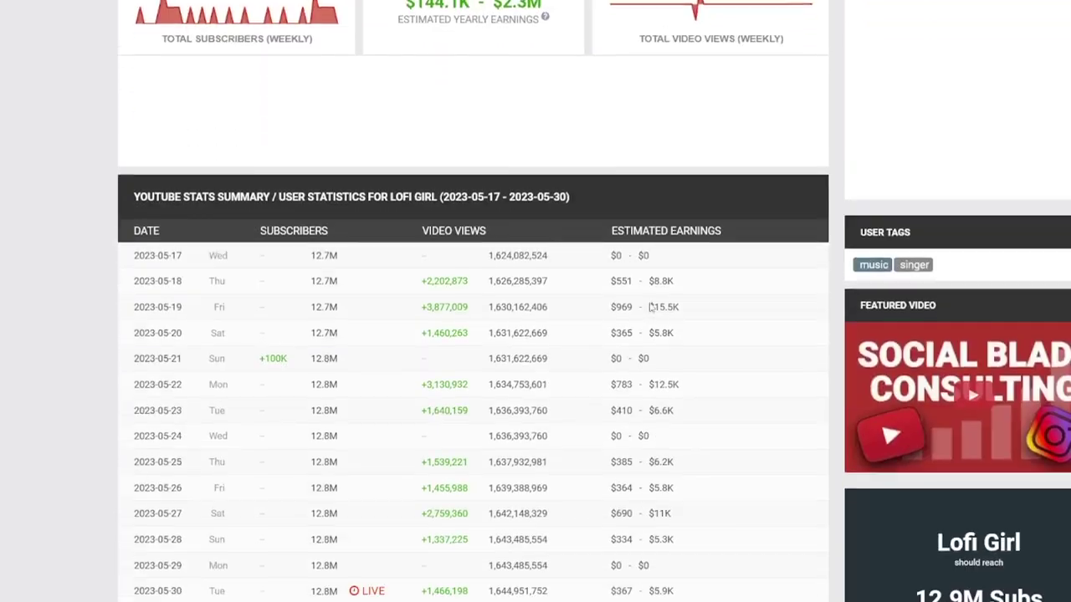
pyautogui.scroll(-7, 594, 313)
pyautogui.scroll(12, 595, 315)
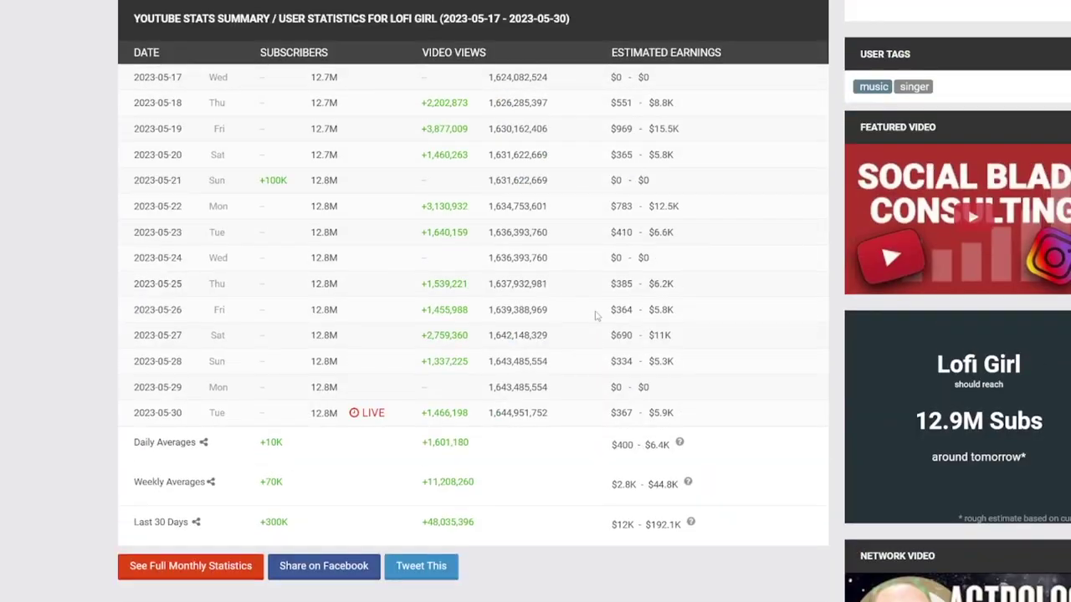
pyautogui.scroll(-3, 595, 314)
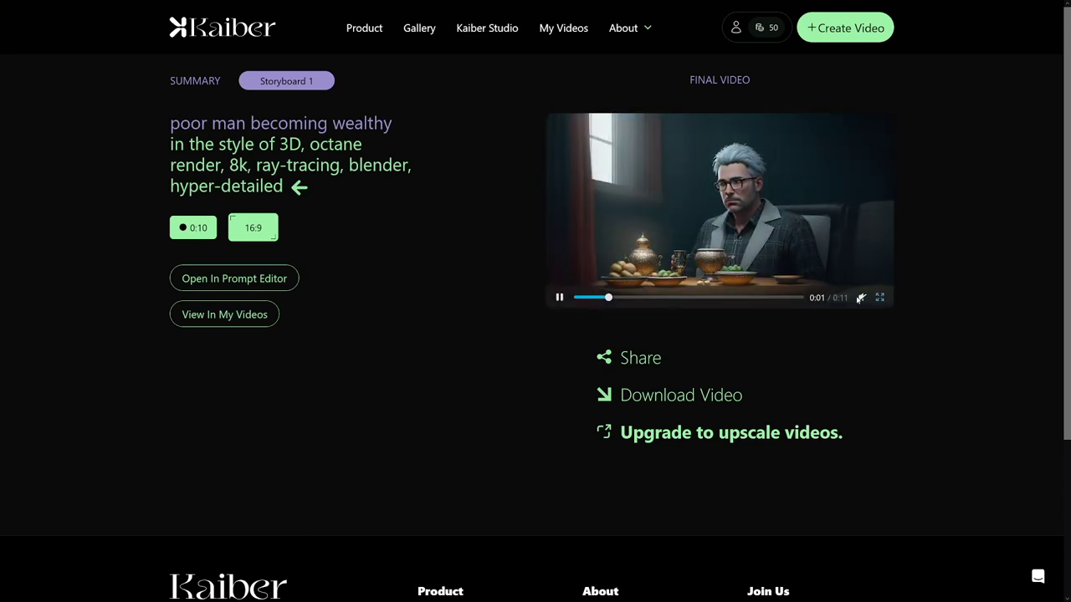
pyautogui.moveTo(618, 300); pyautogui.dragTo(570, 302)
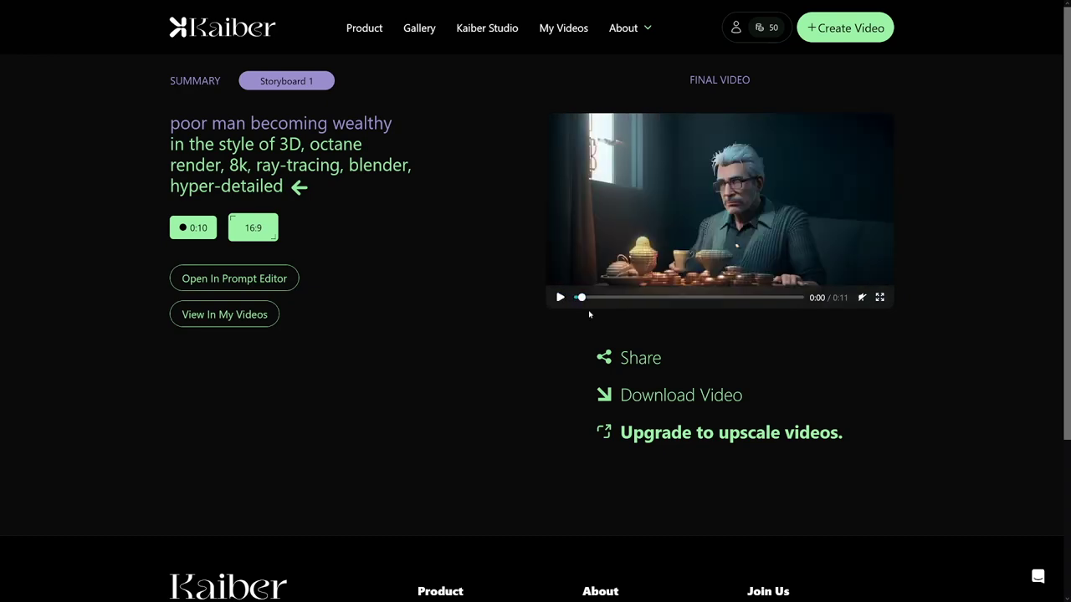
pyautogui.click(880, 299)
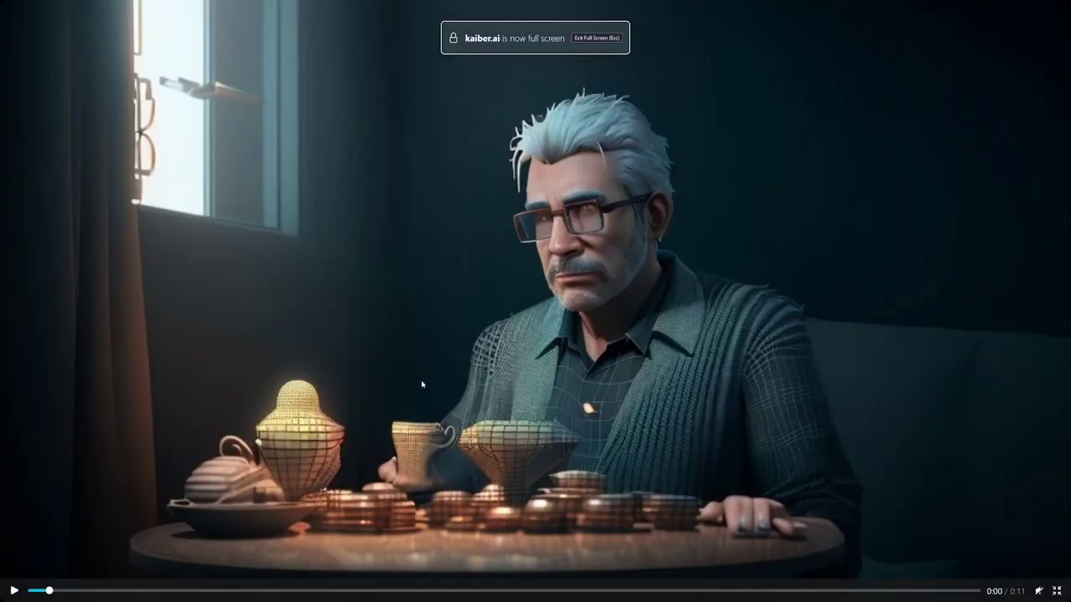
pyautogui.click(14, 591)
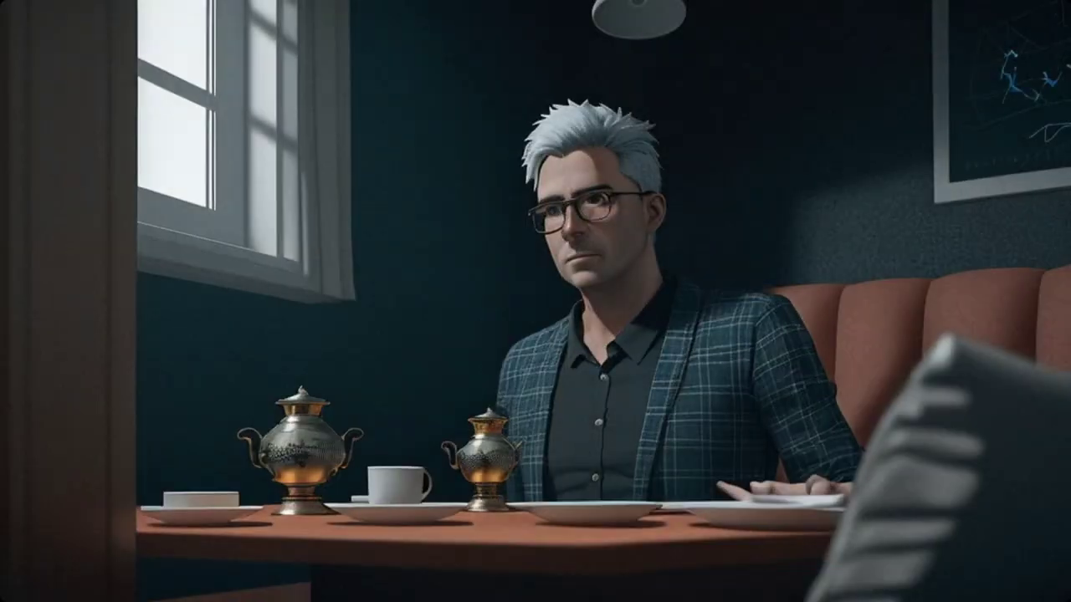
pyautogui.press('Escape')
pyautogui.moveTo(558, 298)
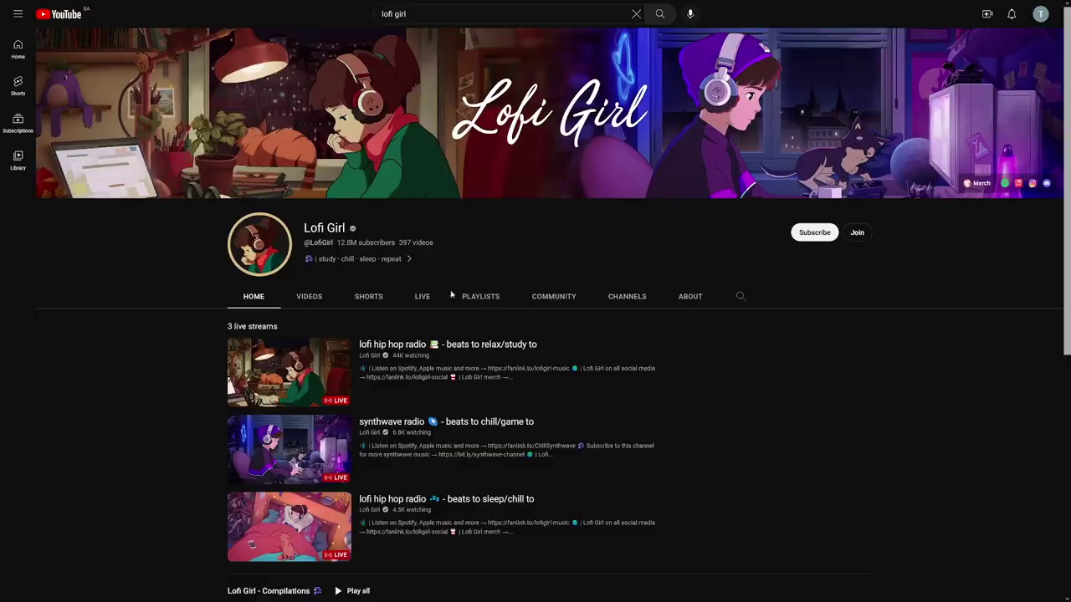
# Step: Scroll through the Lofi Girl channel home page
pyautogui.scroll(-2, 537, 319)
pyautogui.scroll(2, 473, 360)
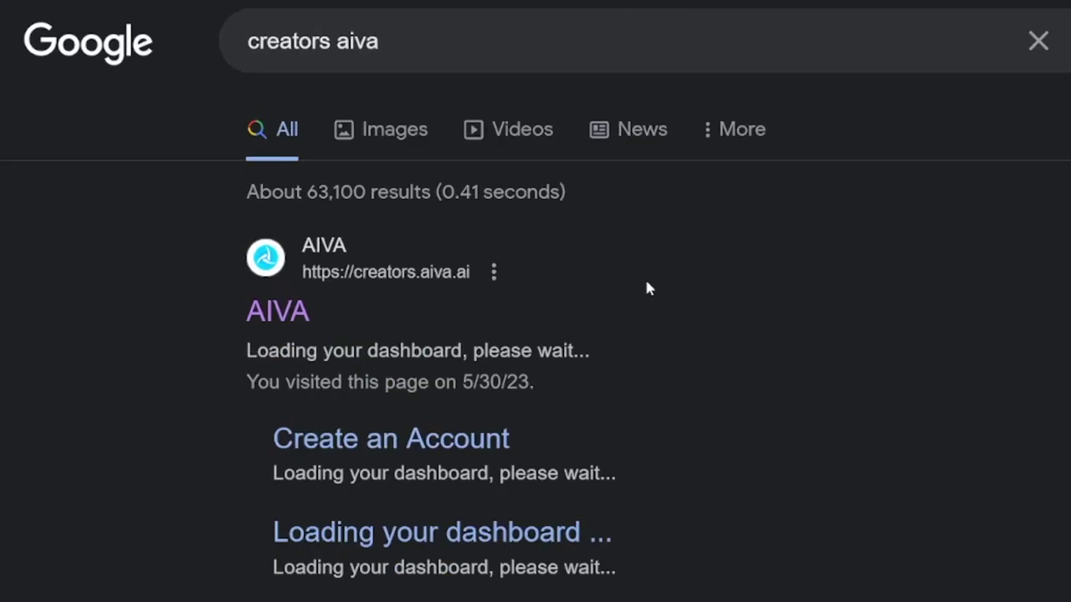
# Step: Open the AIVA site from the Google results for the 'creators aiva' search
pyautogui.moveTo(260, 41); pyautogui.dragTo(379, 41)
pyautogui.click(109, 196)
pyautogui.click(285, 314)
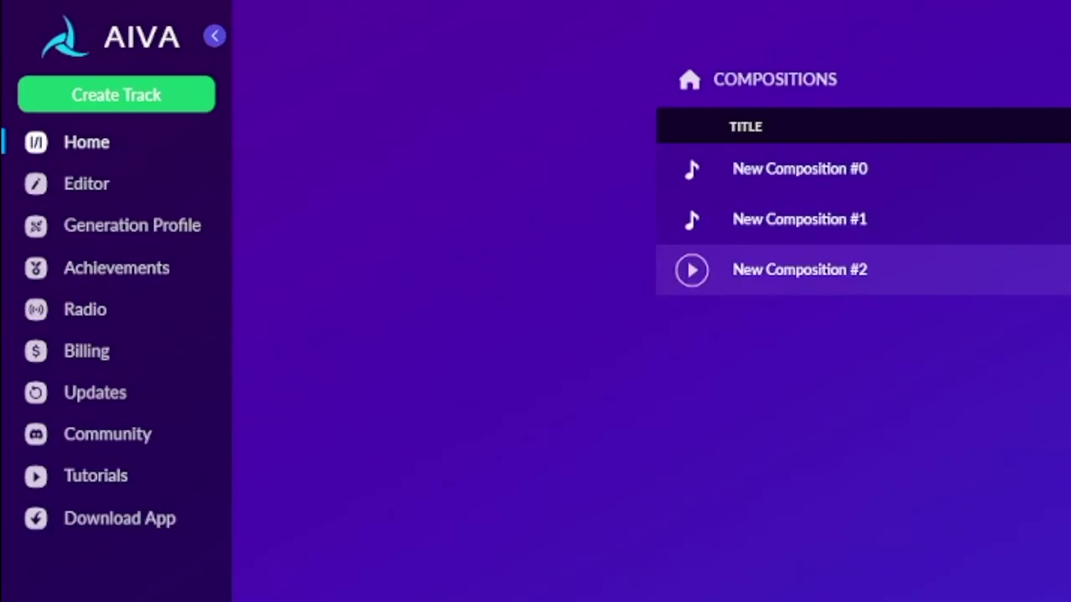
# Step: Start a new AIVA track with the Lo-Fi preset style and a sad emotion
pyautogui.click(175, 104)
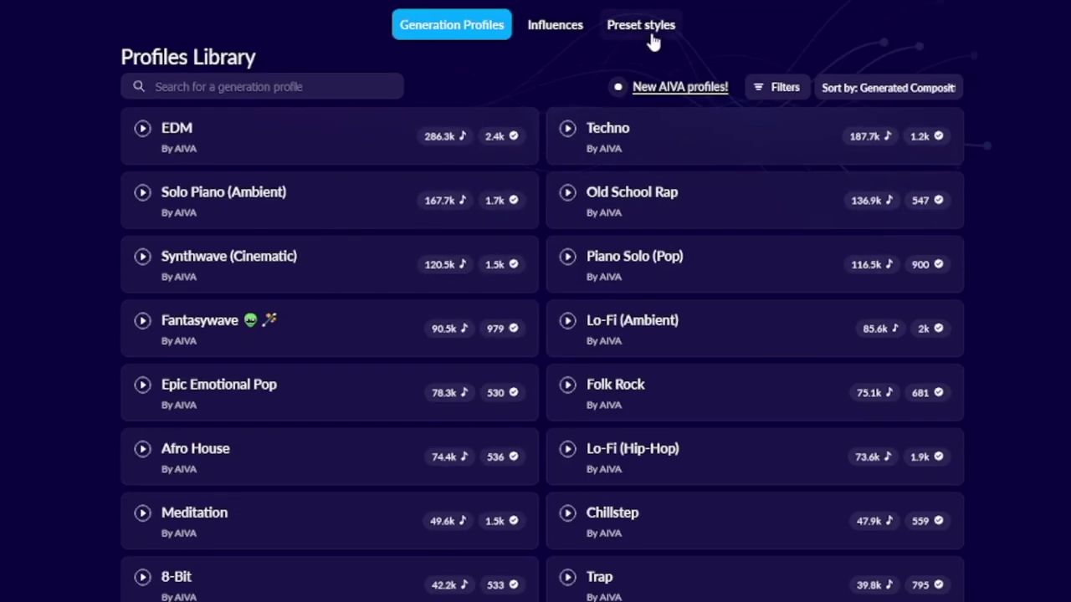
pyautogui.click(652, 37)
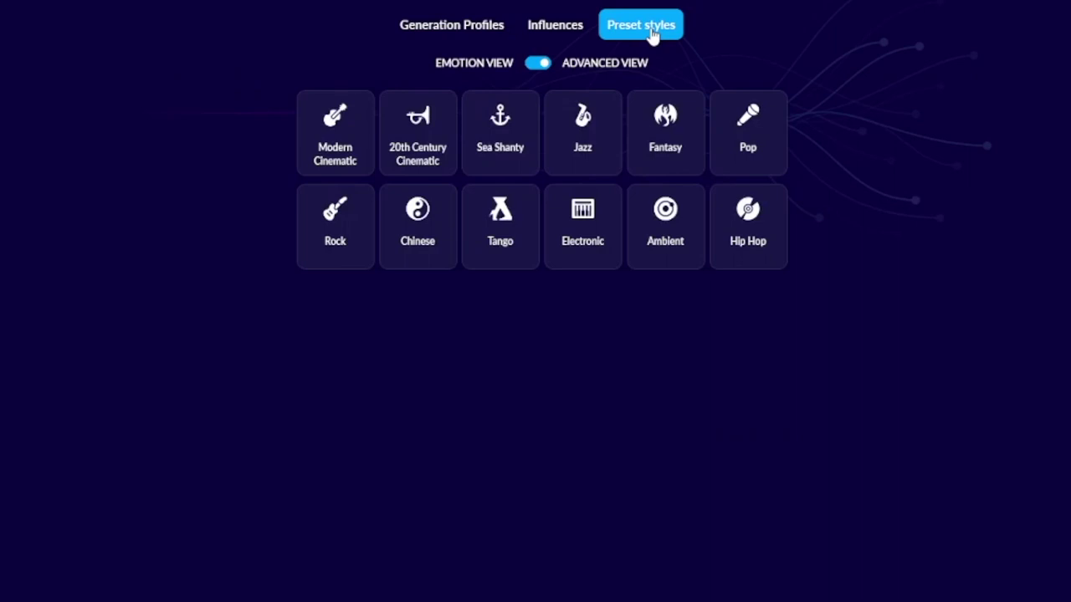
pyautogui.click(538, 65)
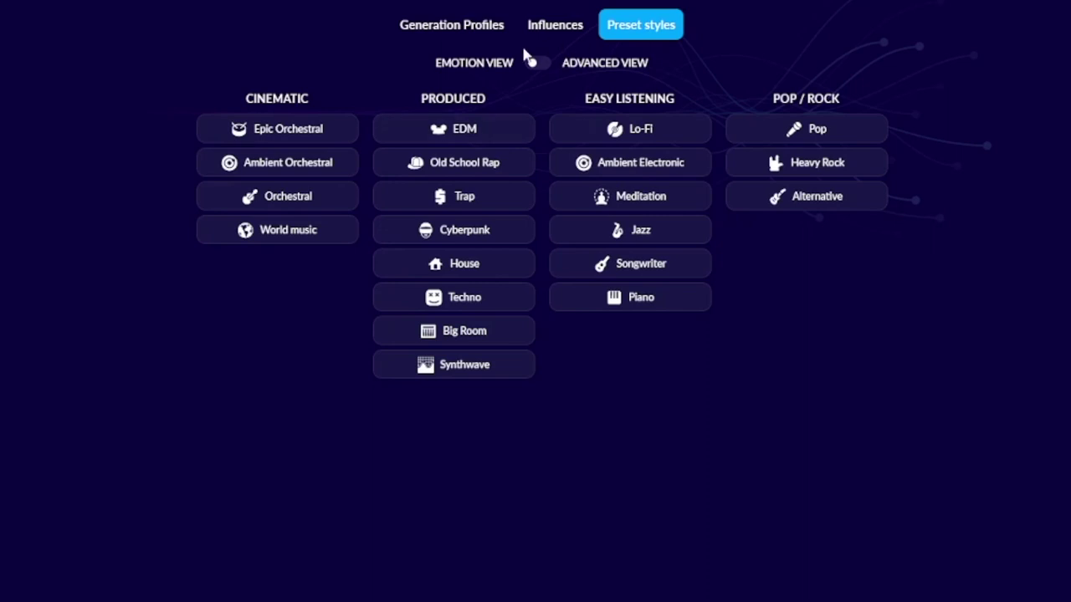
pyautogui.click(661, 134)
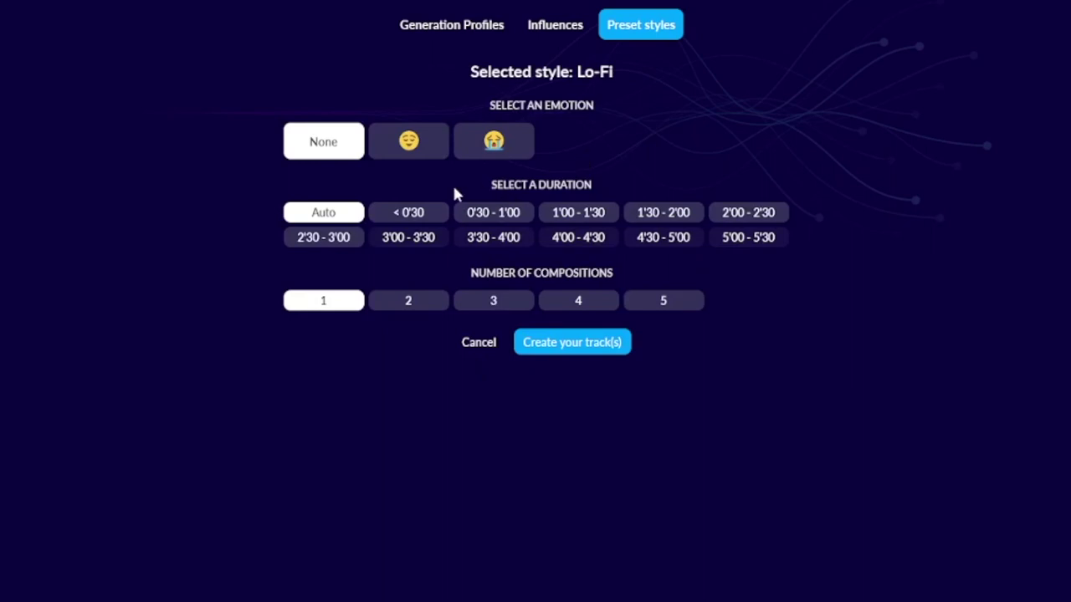
pyautogui.click(410, 153)
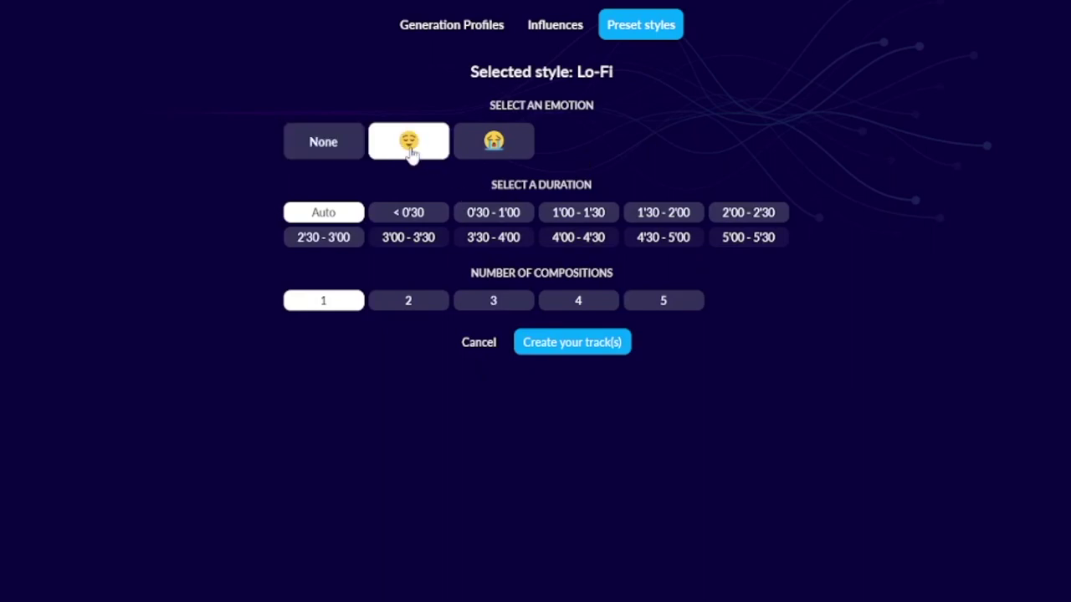
pyautogui.click(488, 153)
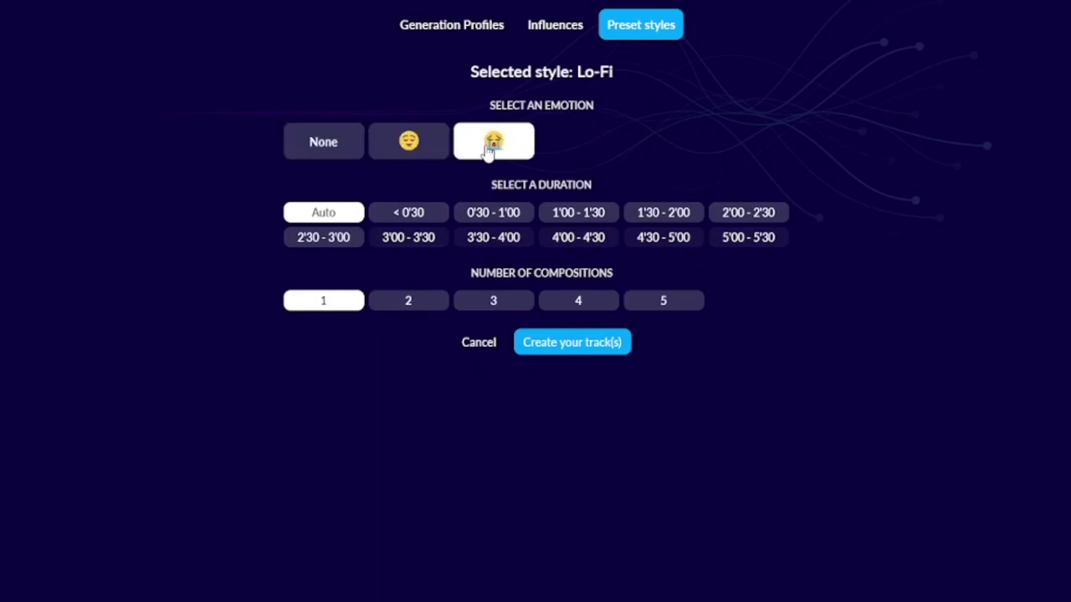